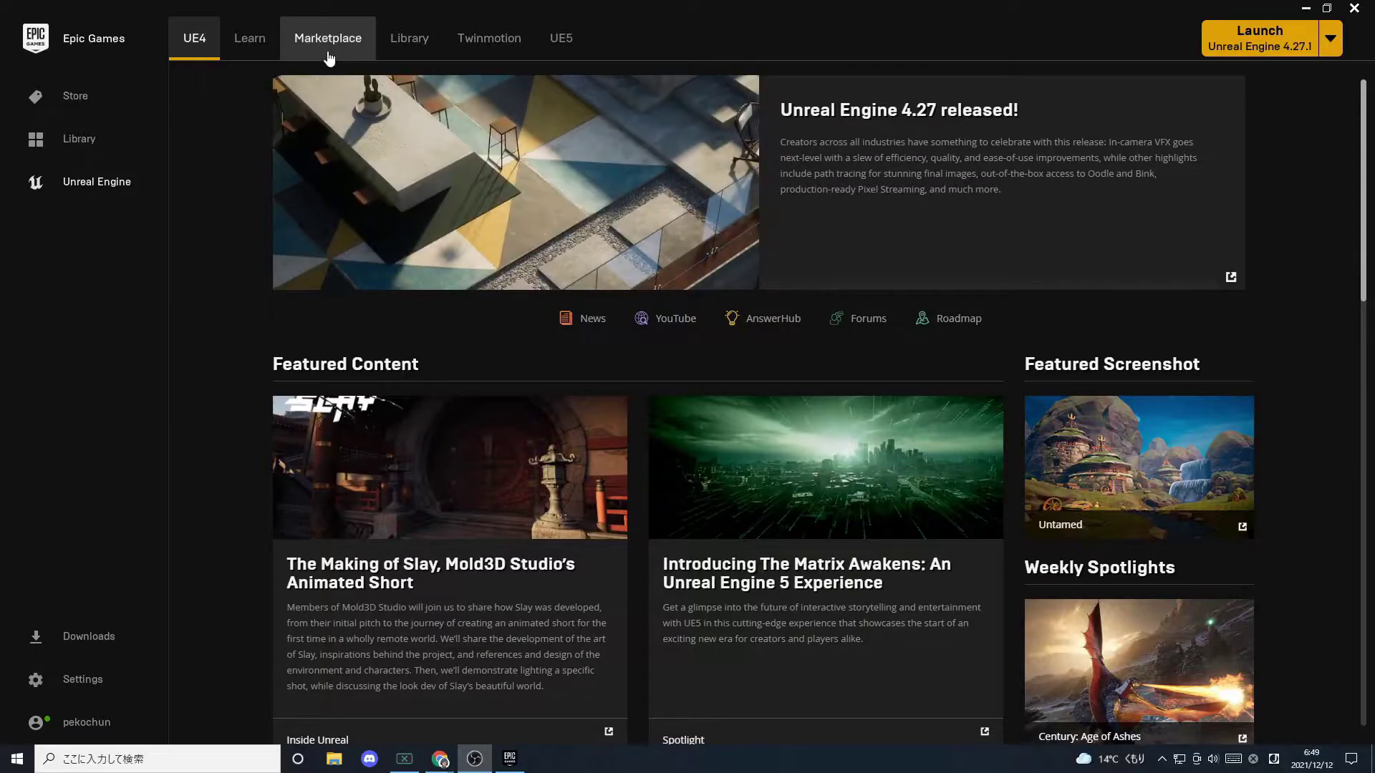
- Install the FACEMOTION3D Plugin from the Marketplace into the engine
{"action": "left_click", "coordinate": [327, 38]}
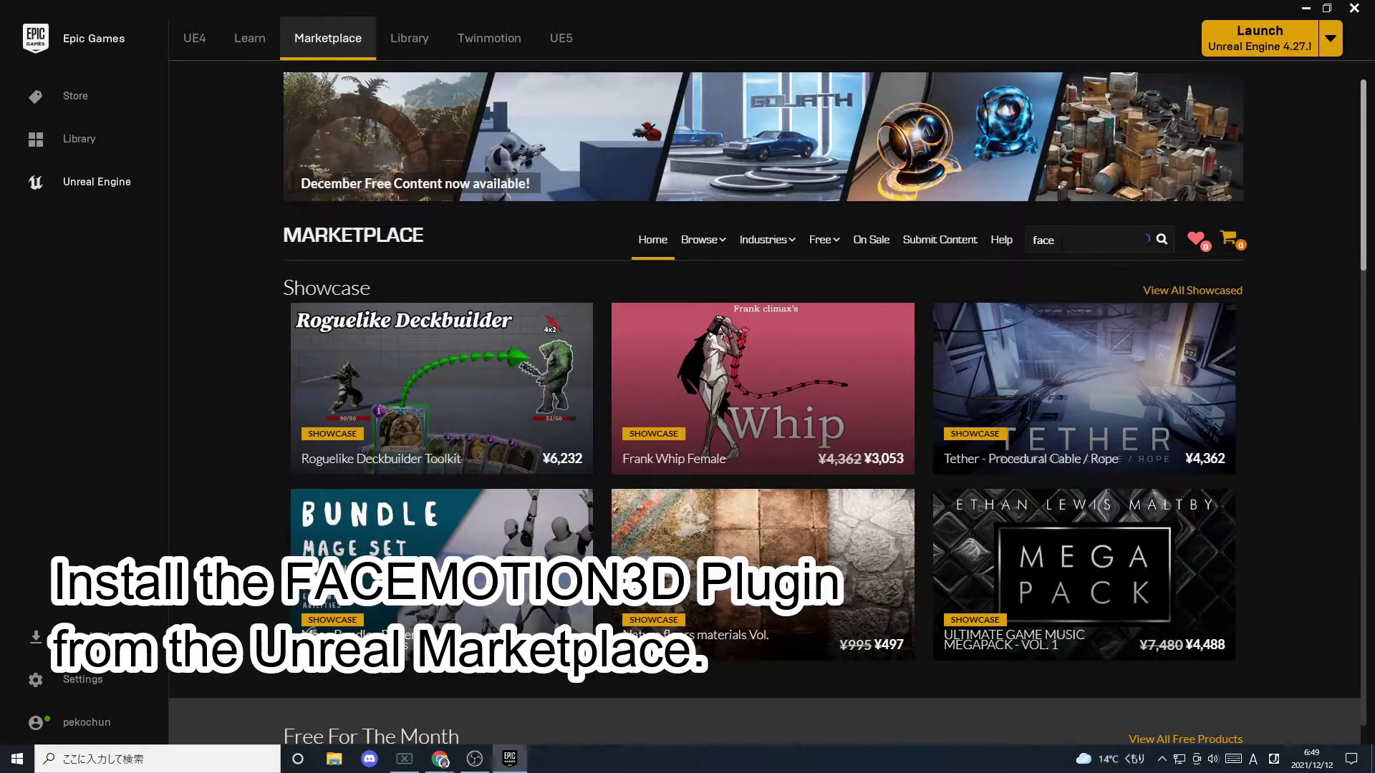
{"action": "left_click", "coordinate": [1088, 264]}
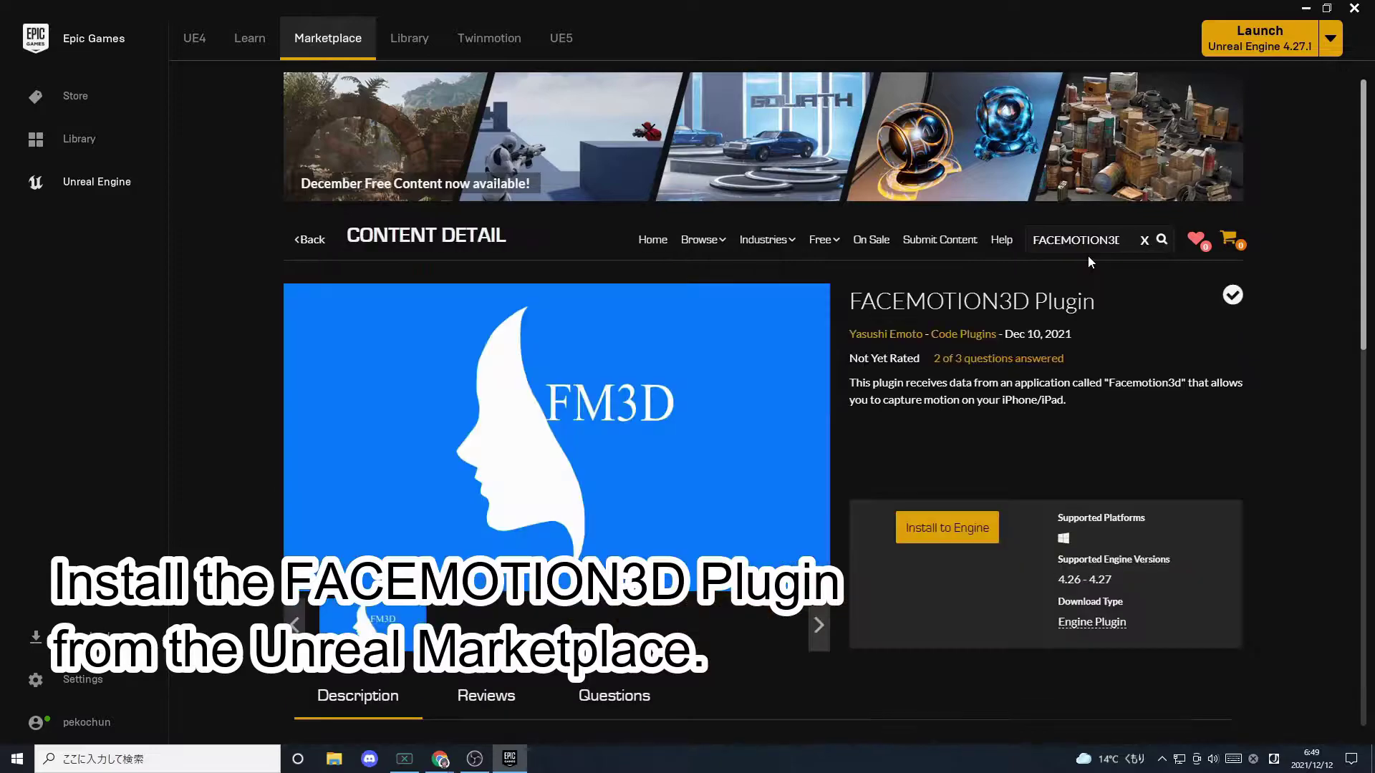
{"action": "left_click", "coordinate": [947, 528]}
{"action": "left_click", "coordinate": [772, 416]}
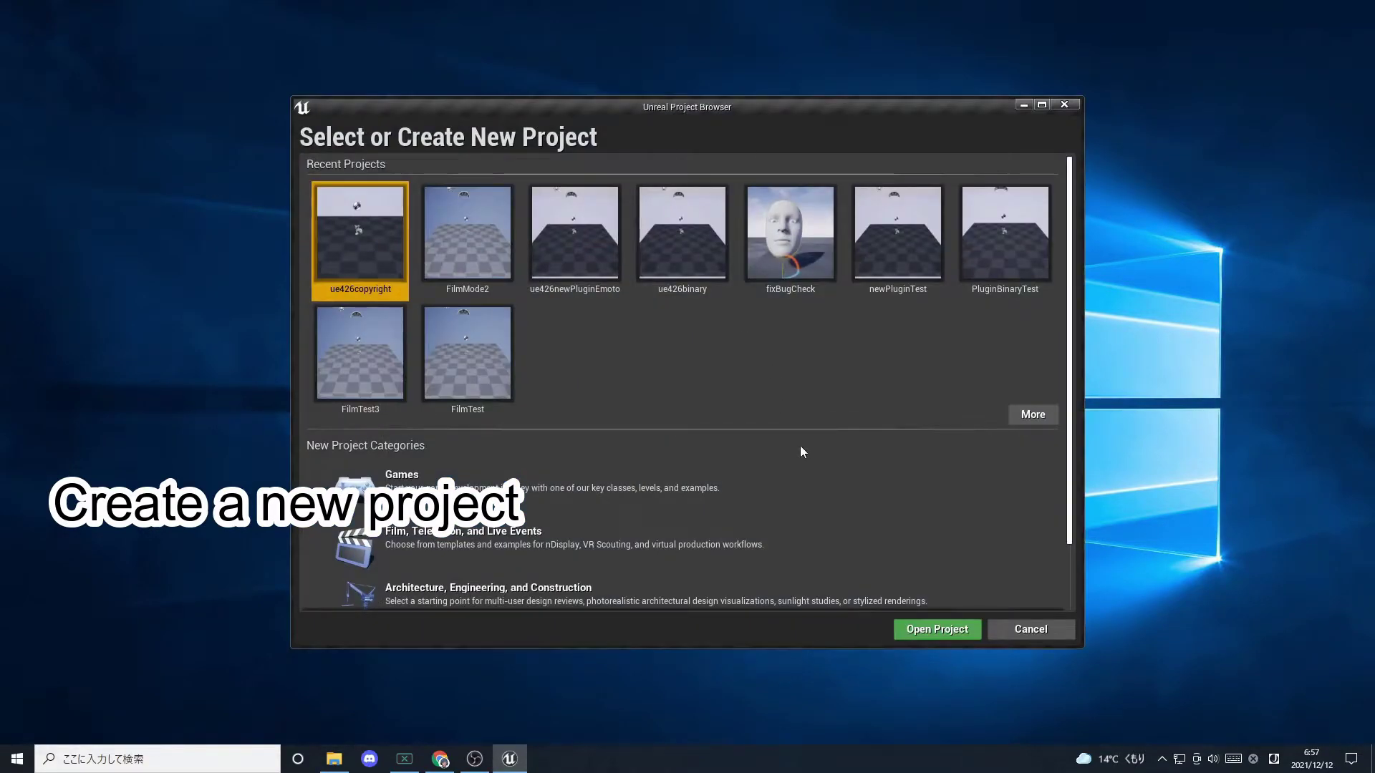
- Create a Games Blueprint project named FM_plugin_tutorial without starter content
{"action": "left_click", "coordinate": [827, 492]}
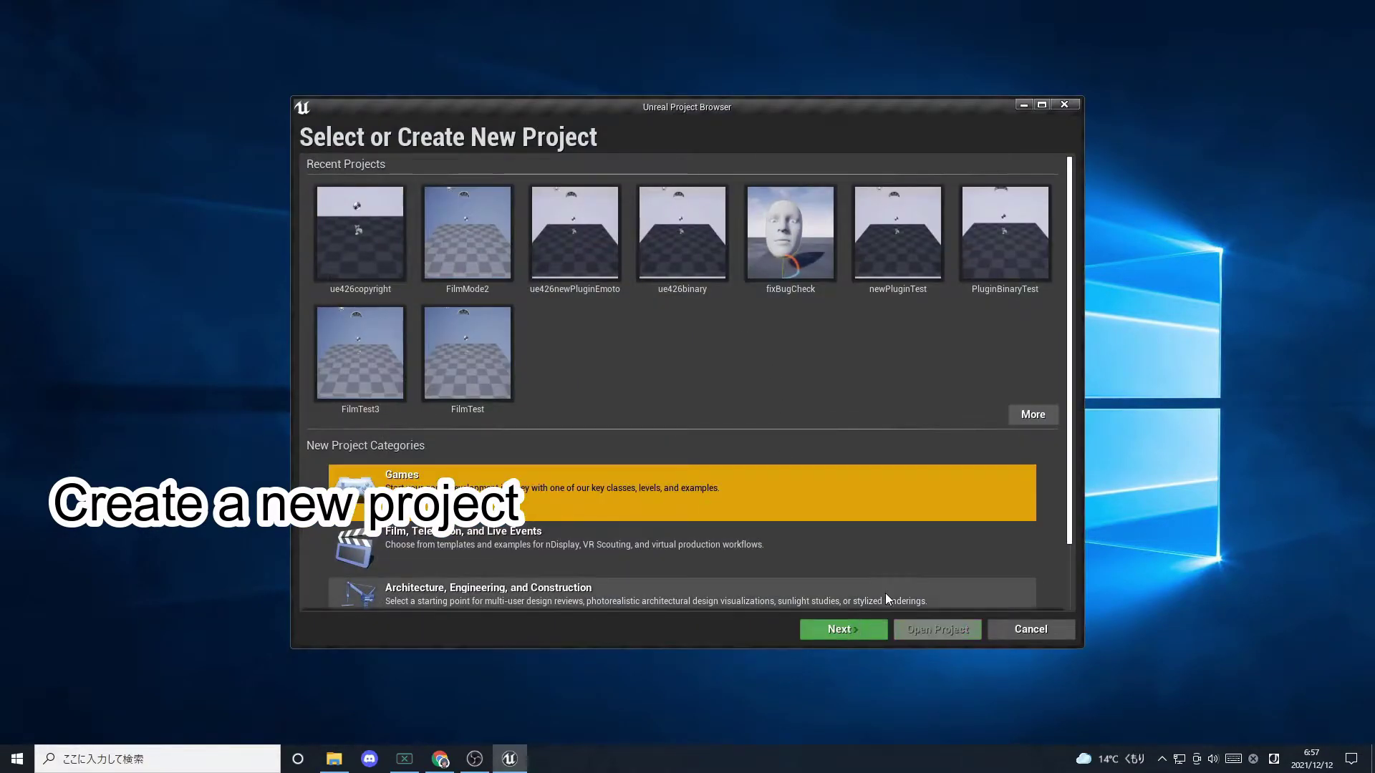
{"action": "left_click", "coordinate": [841, 628]}
{"action": "left_click", "coordinate": [841, 629]}
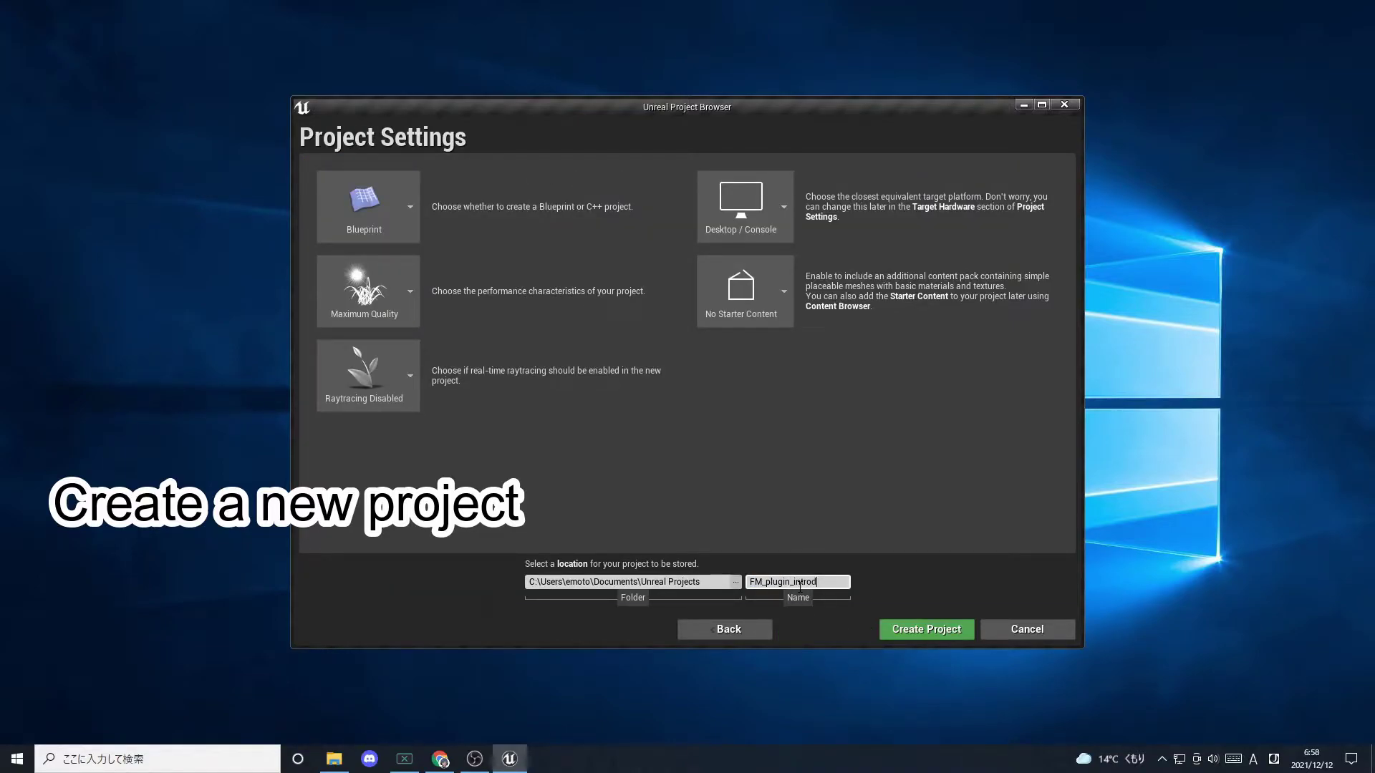
{"action": "type", "text": "ial"}
{"action": "left_click", "coordinate": [926, 629]}
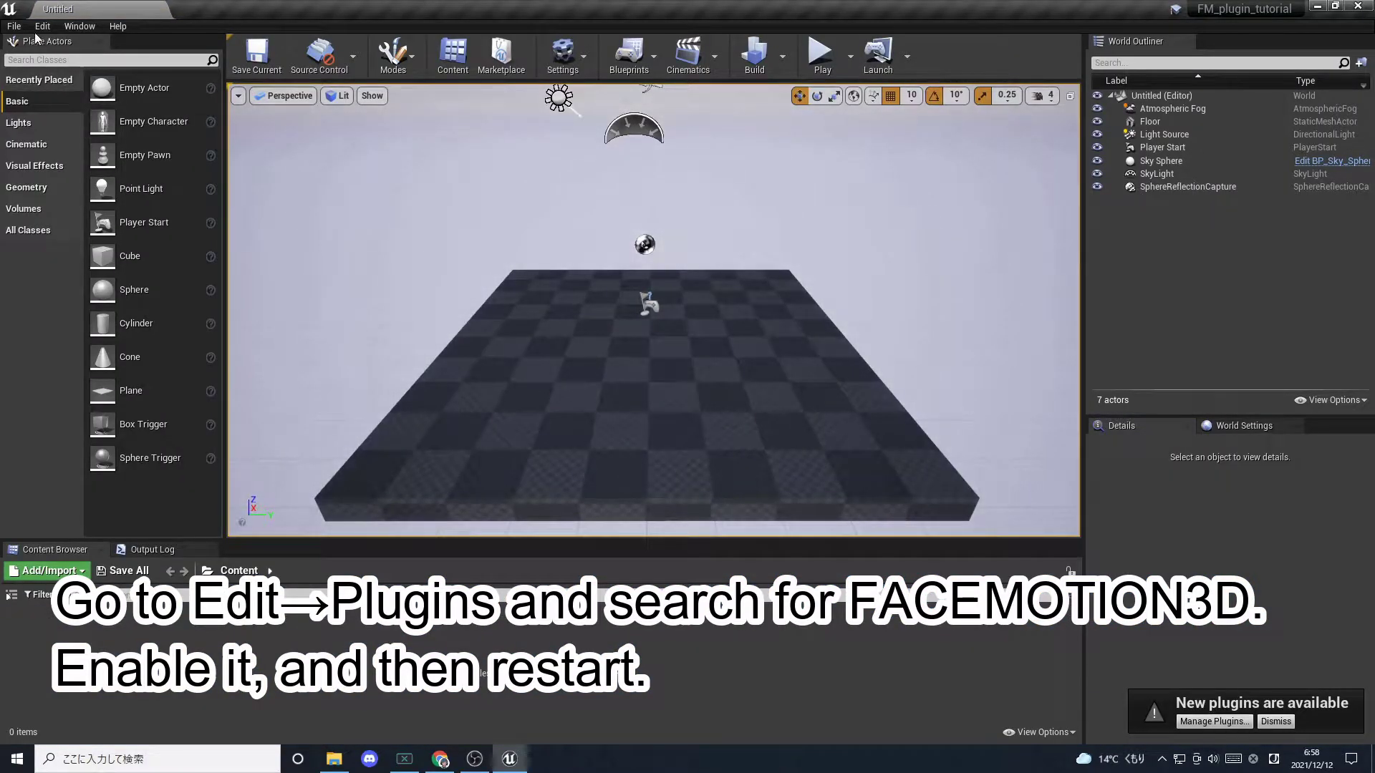
- Enable FACEMOTION3D in the Plugins window, restart the editor, and recheck the plugin
{"action": "left_click", "coordinate": [42, 26]}
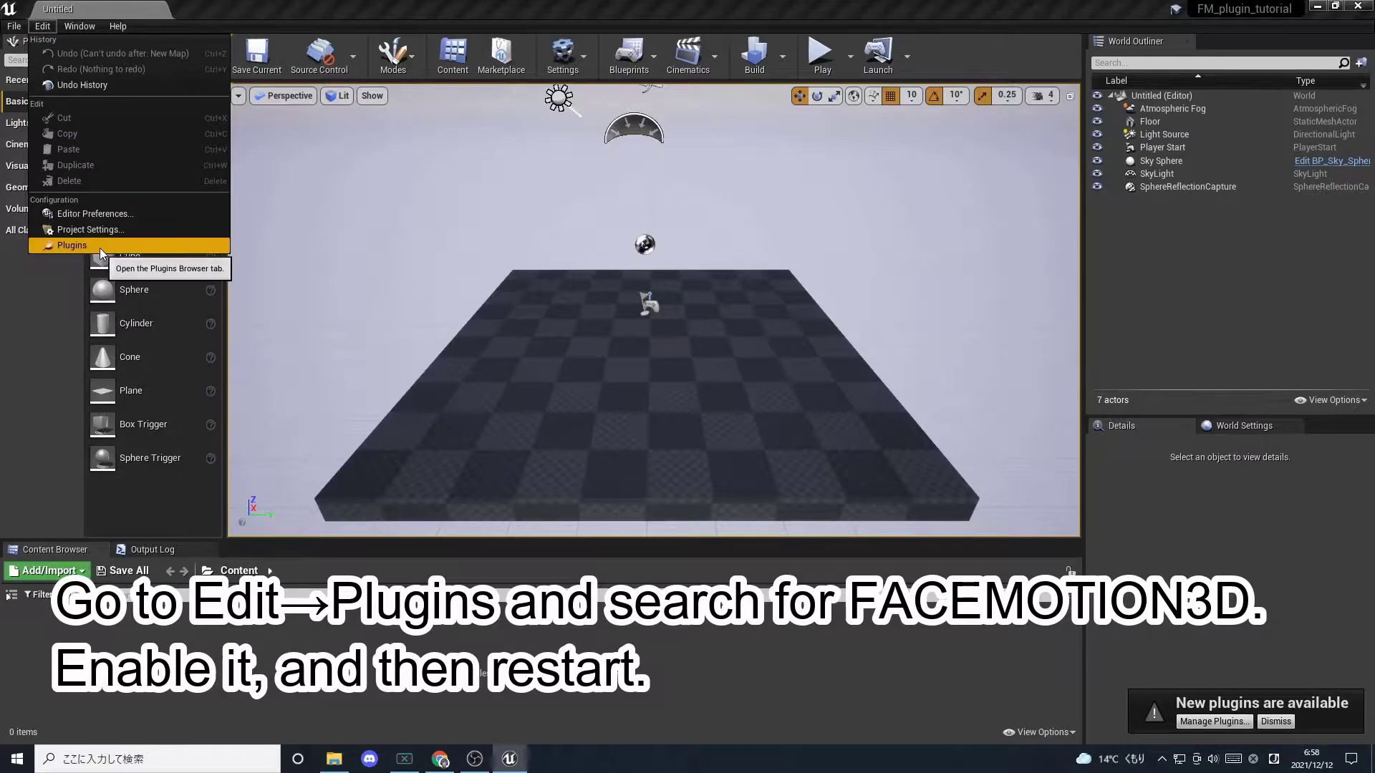
{"action": "left_click", "coordinate": [73, 245]}
{"action": "left_click", "coordinate": [740, 71]}
{"action": "type", "text": "f"}
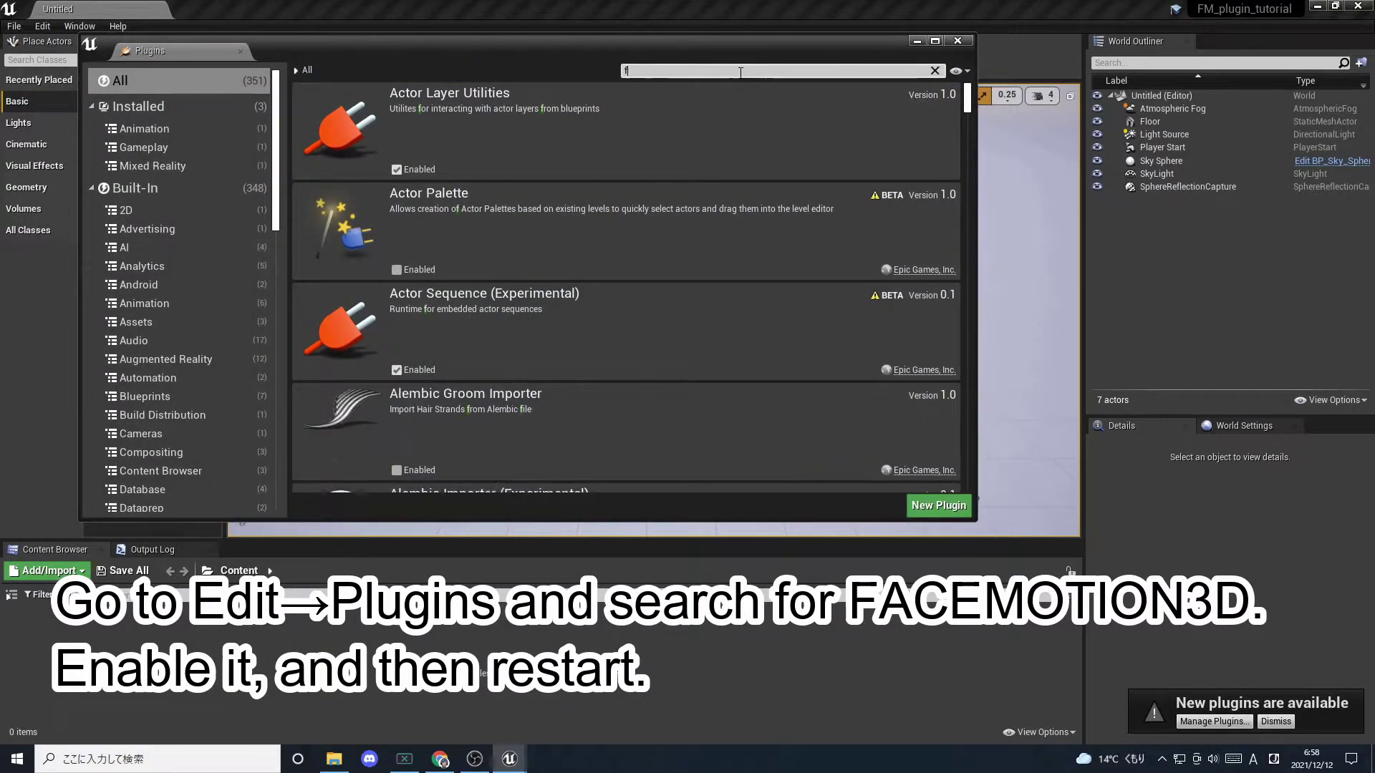
{"action": "type", "text": "acemoti"}
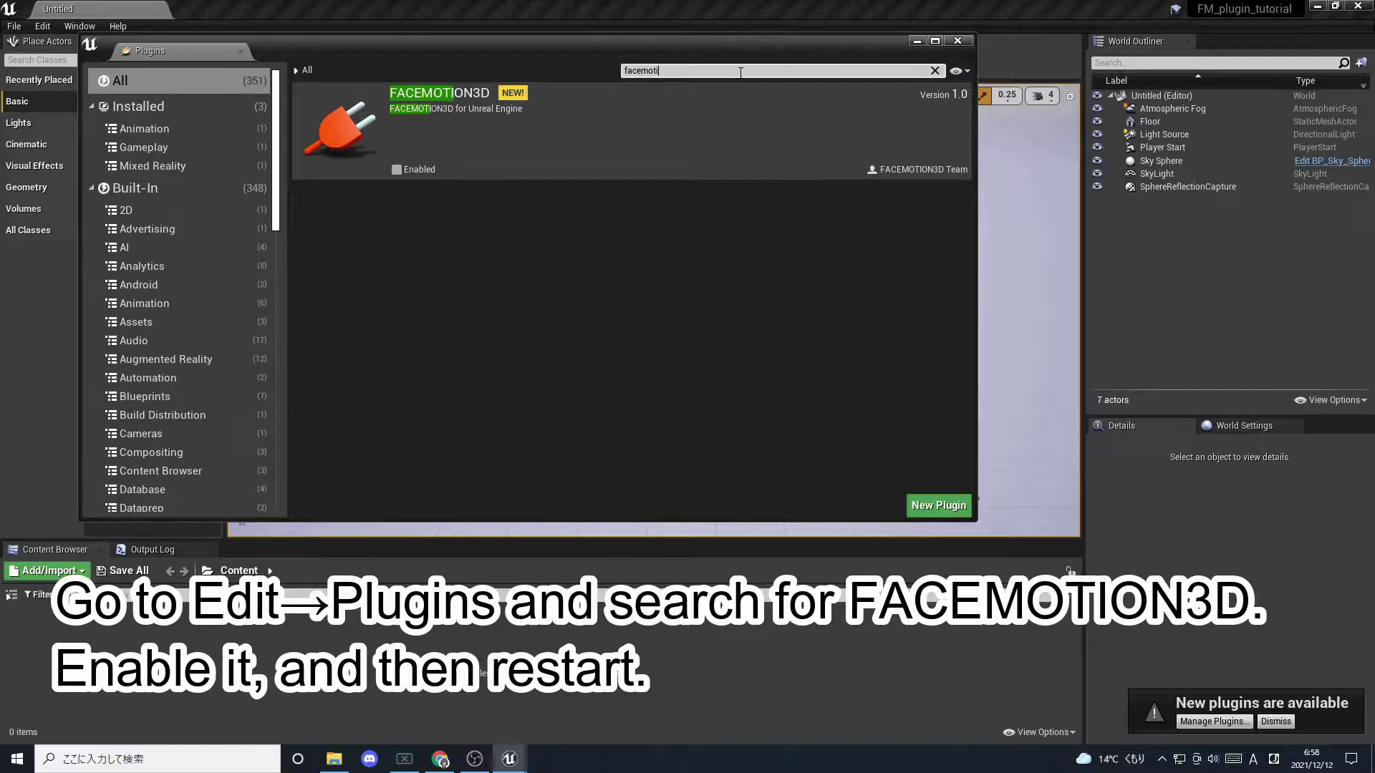
{"action": "left_click", "coordinate": [396, 170]}
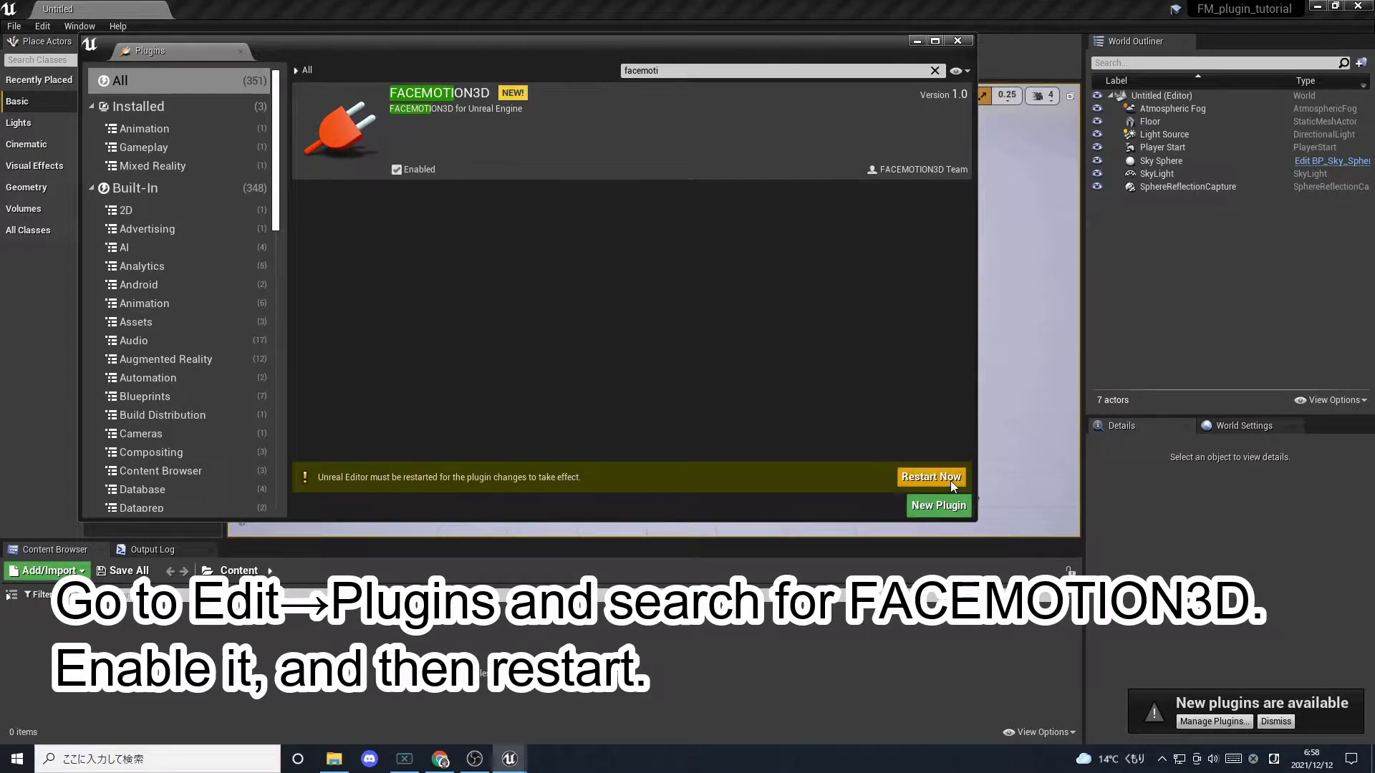
{"action": "left_click", "coordinate": [932, 477]}
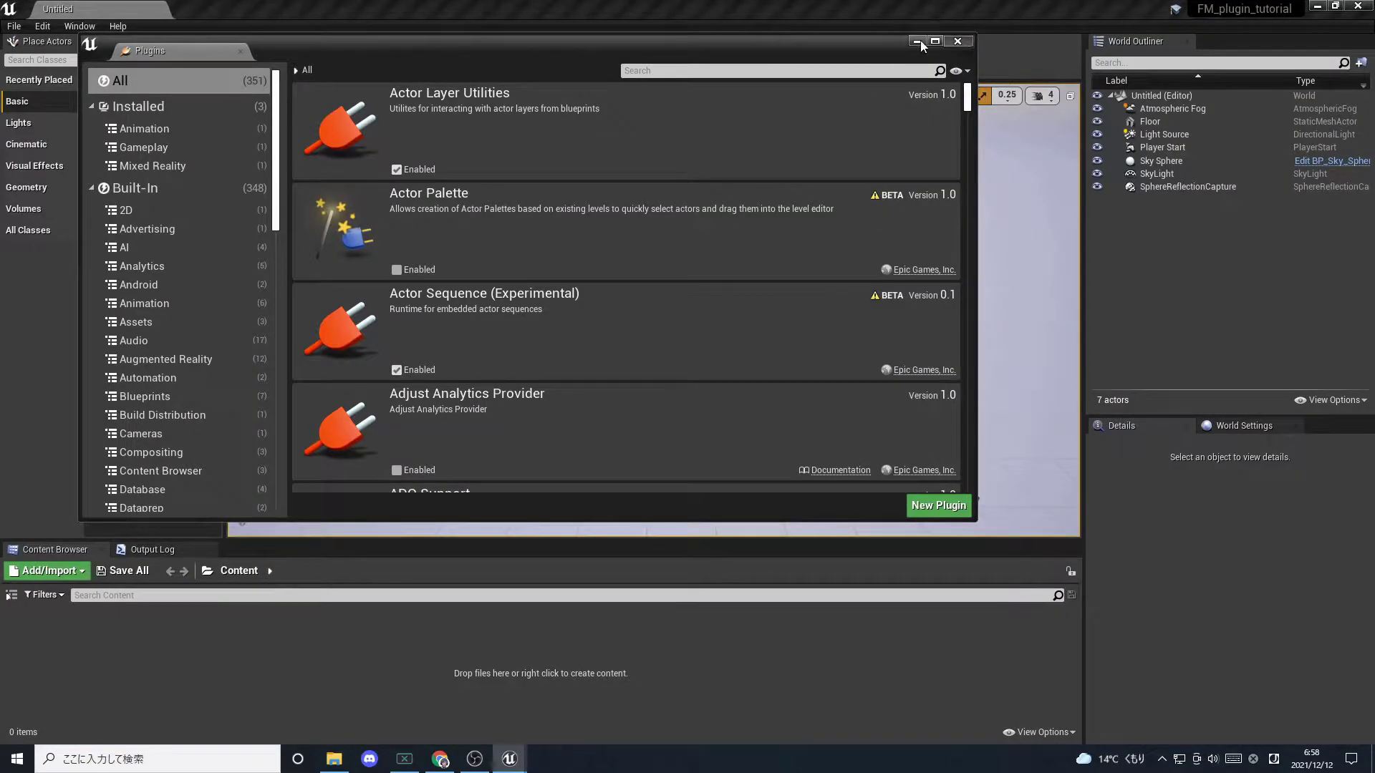
{"action": "left_click", "coordinate": [752, 72]}
{"action": "type", "text": "facem"}
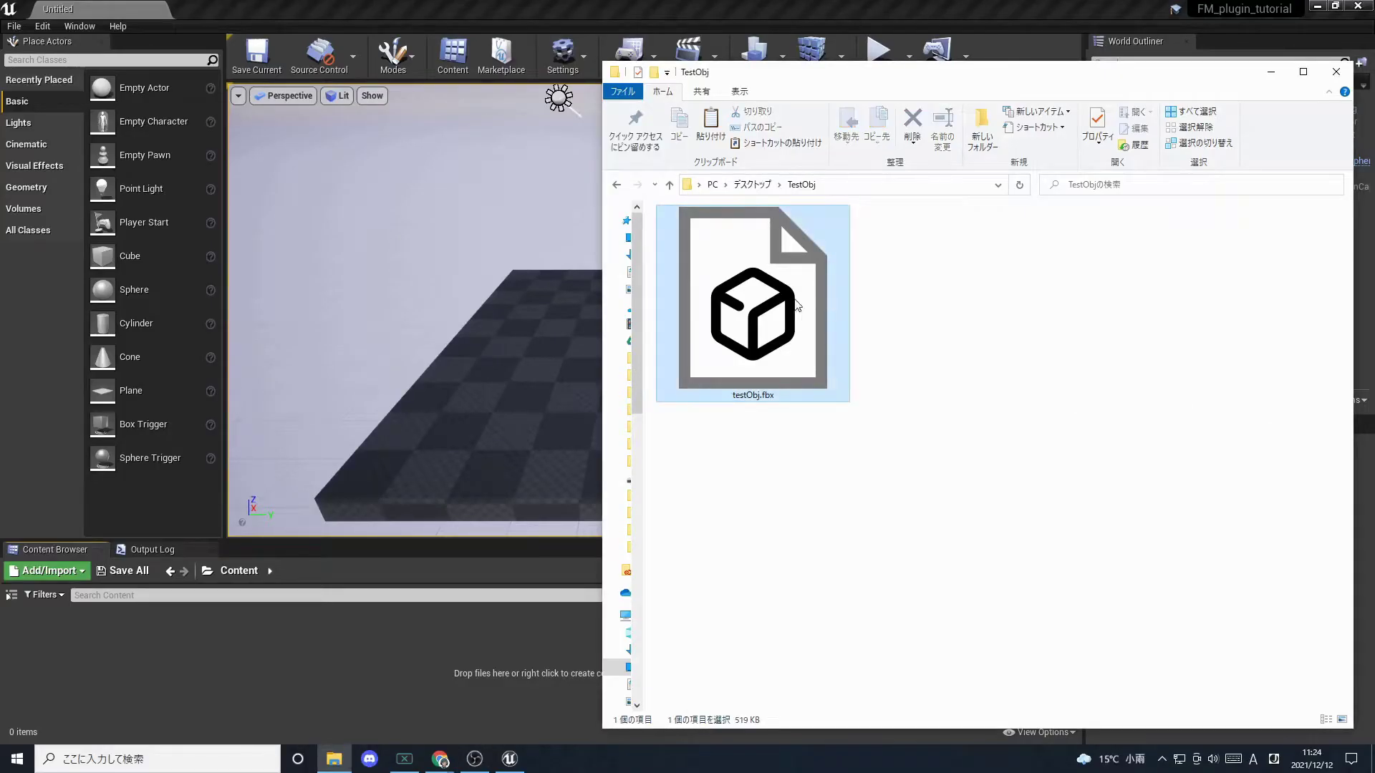
- Import testObj.fbx with Import Morph Targets enabled using Import All
{"action": "left_click_drag", "start_coordinate": [792, 270], "coordinate": [549, 440]}
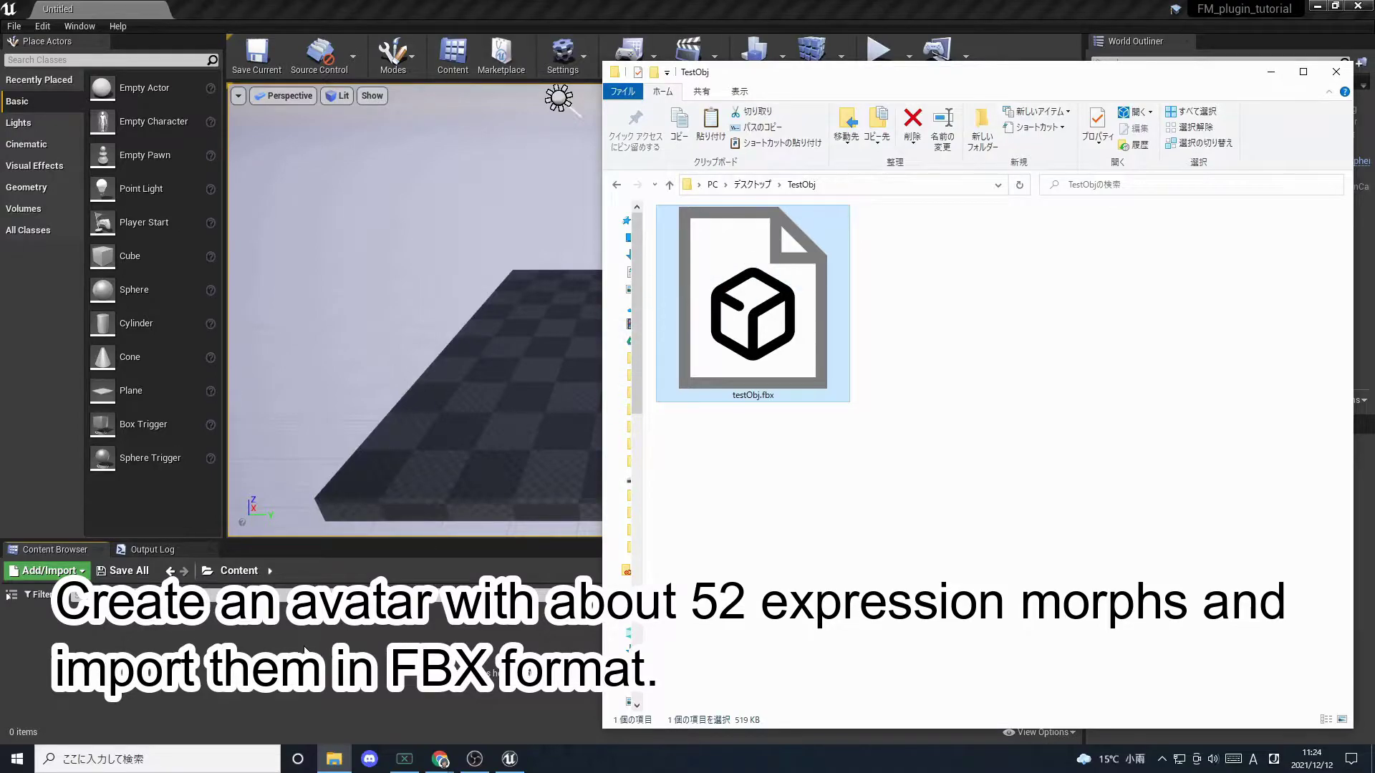
{"action": "left_click", "coordinate": [572, 170]}
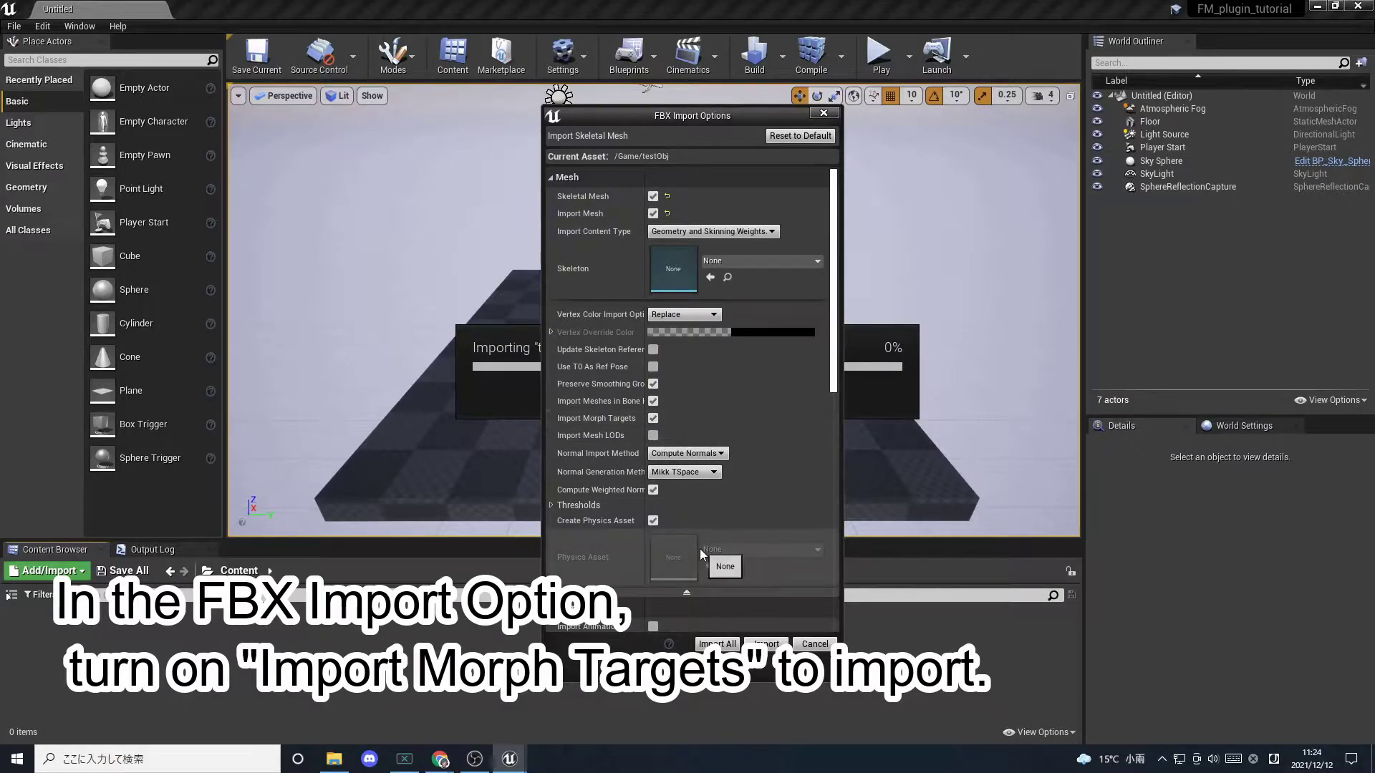
{"action": "left_click", "coordinate": [717, 643]}
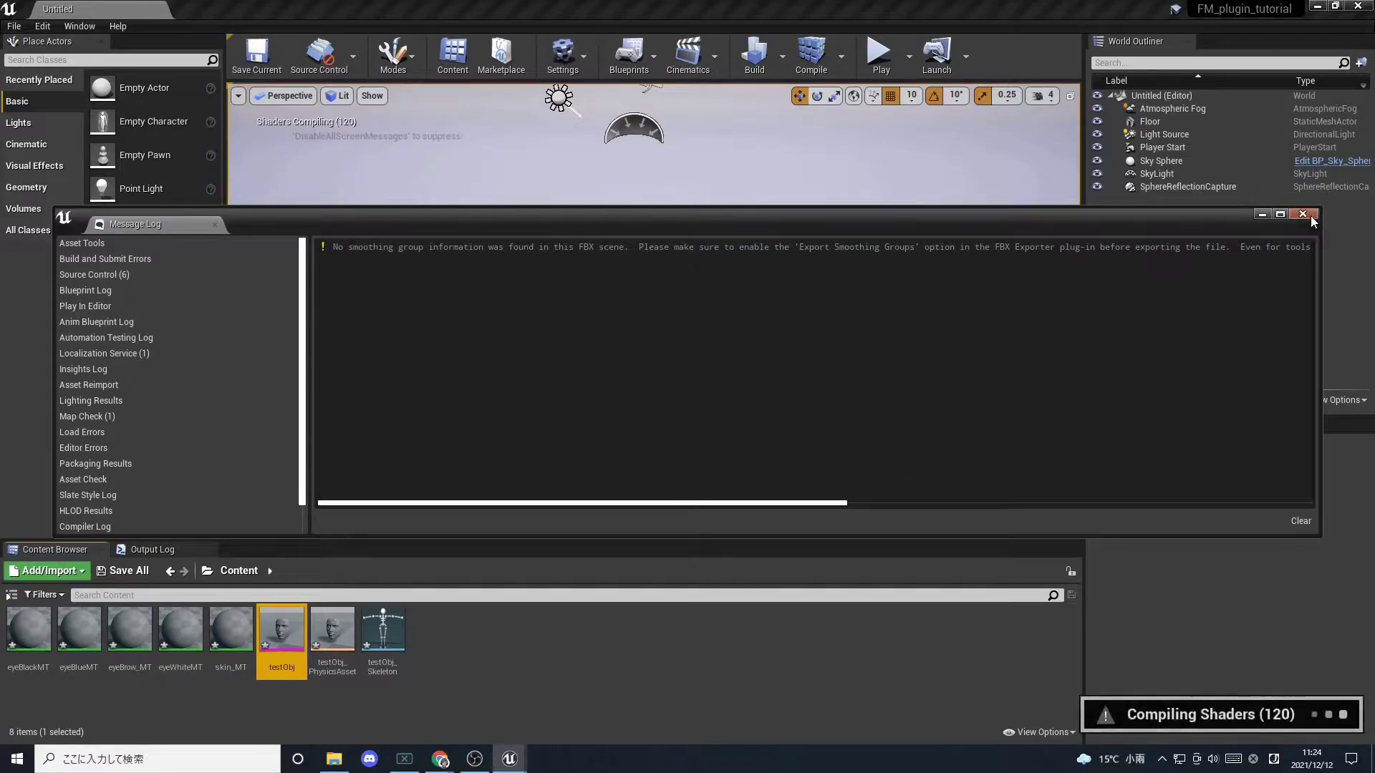
- Create the testObj_animBP Animation Blueprint for testObj_Skeleton and open it
{"action": "left_click", "coordinate": [1303, 214]}
{"action": "right_click", "coordinate": [659, 643]}
{"action": "mouse_move", "coordinate": [710, 428]}
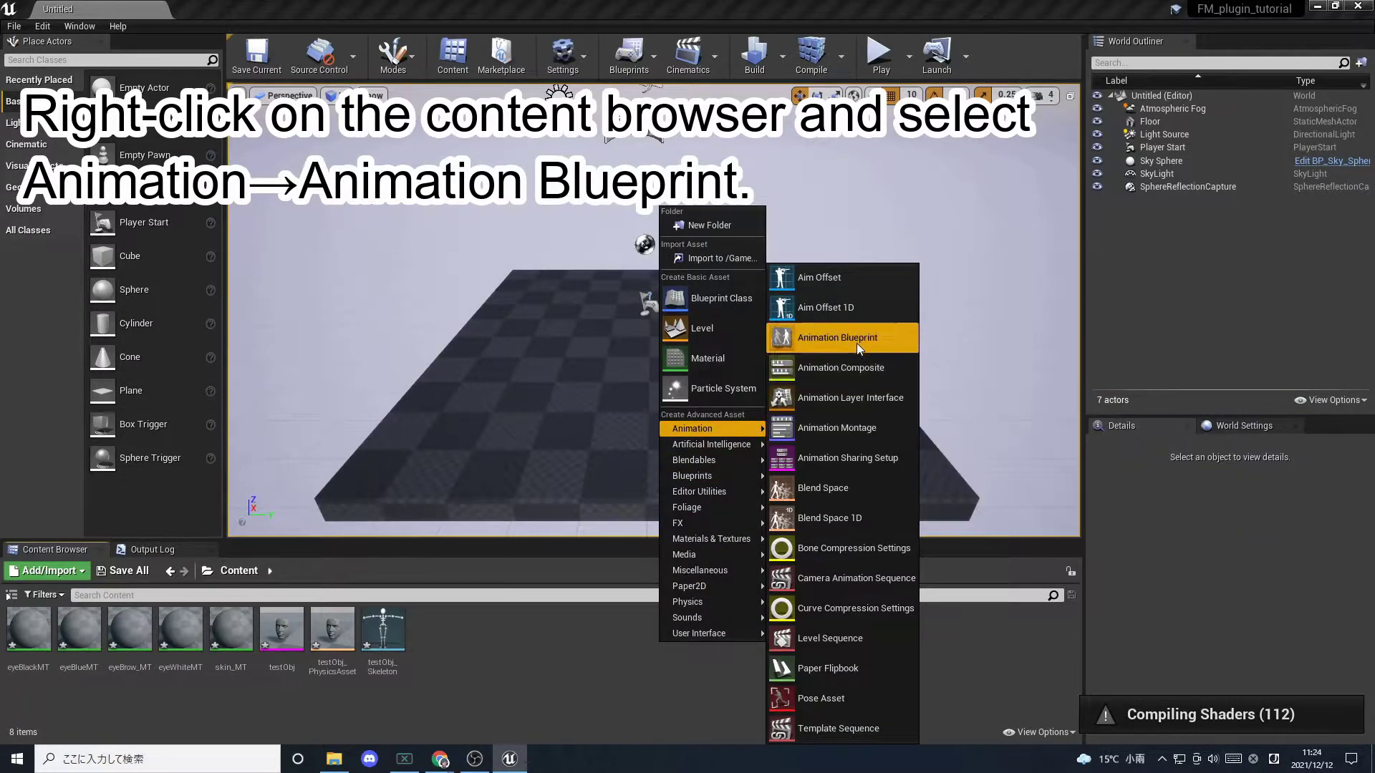
{"action": "left_click", "coordinate": [860, 338]}
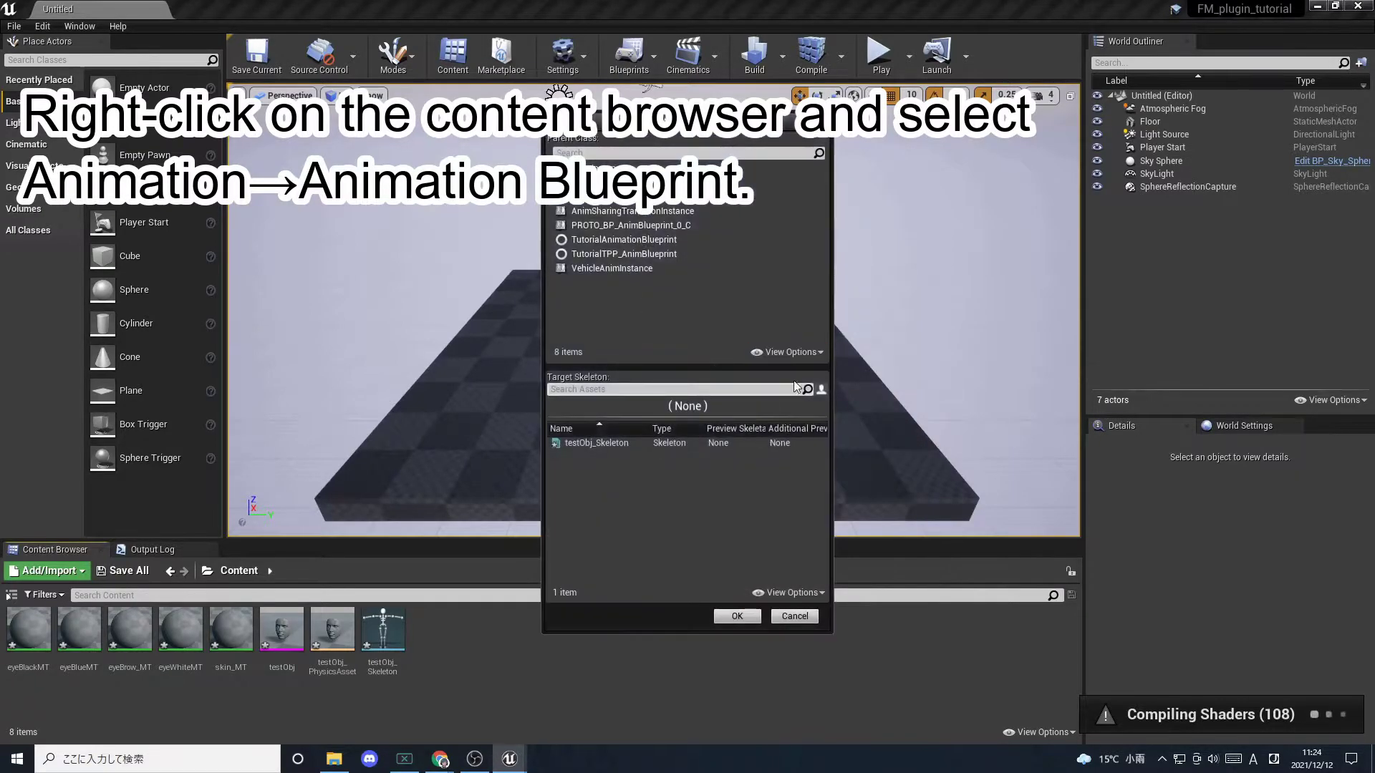
{"action": "left_click", "coordinate": [596, 443]}
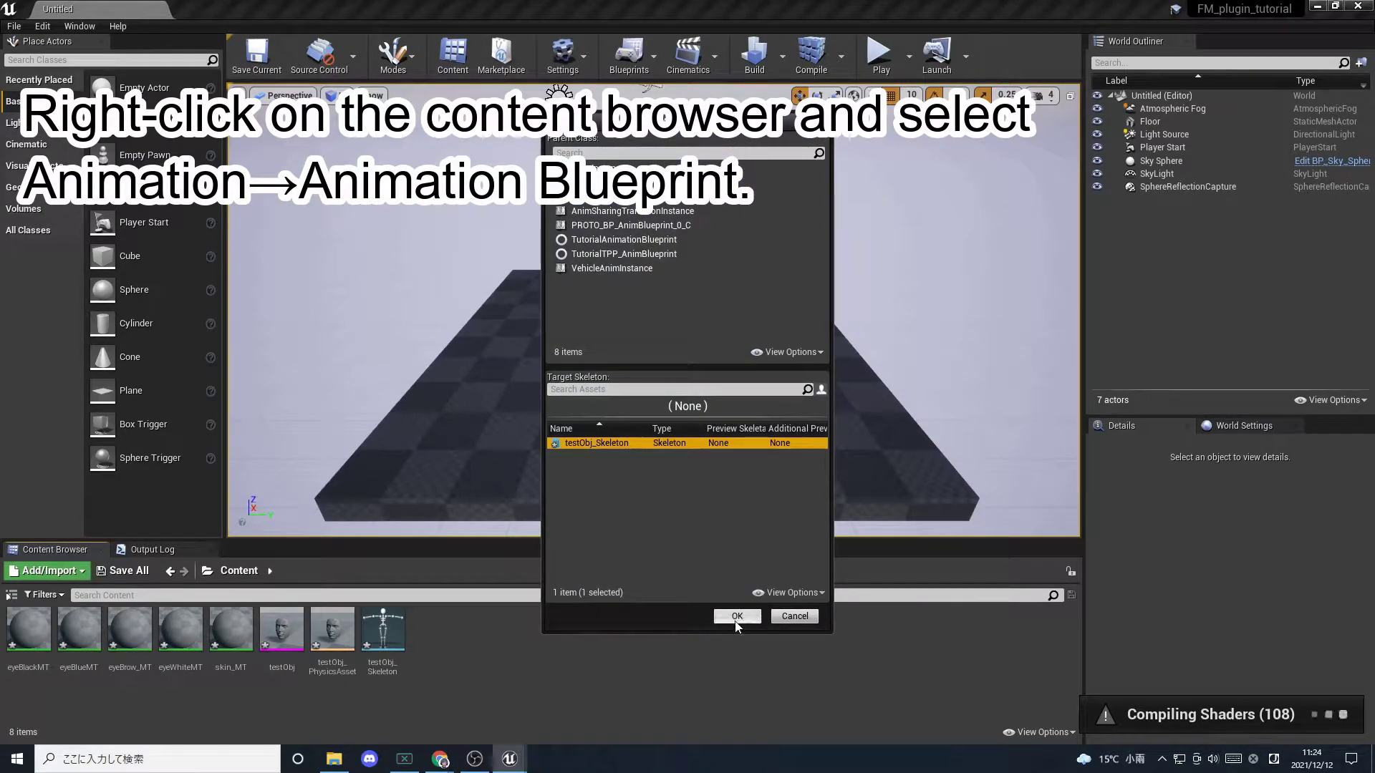
{"action": "left_click", "coordinate": [736, 616]}
{"action": "type", "text": "st"}
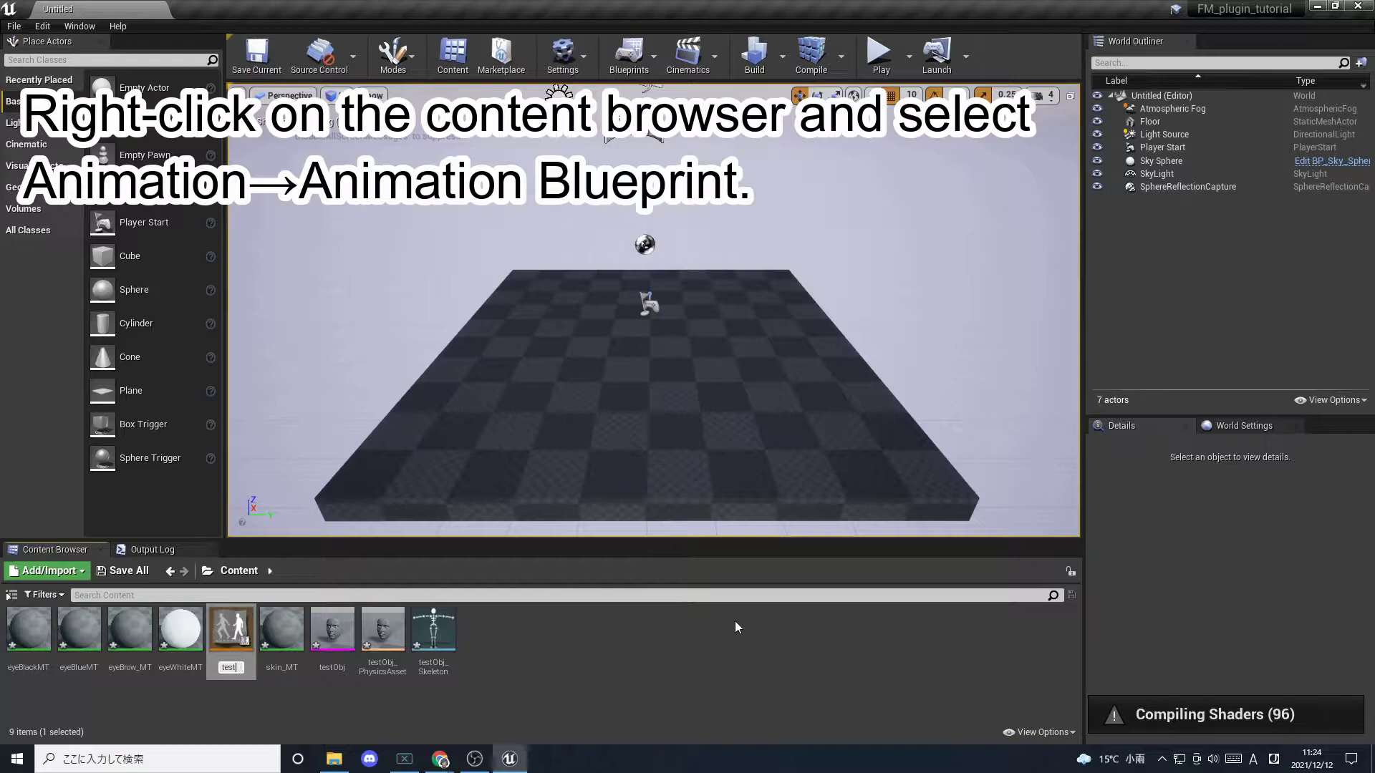
{"action": "type", "text": "_animBP"}
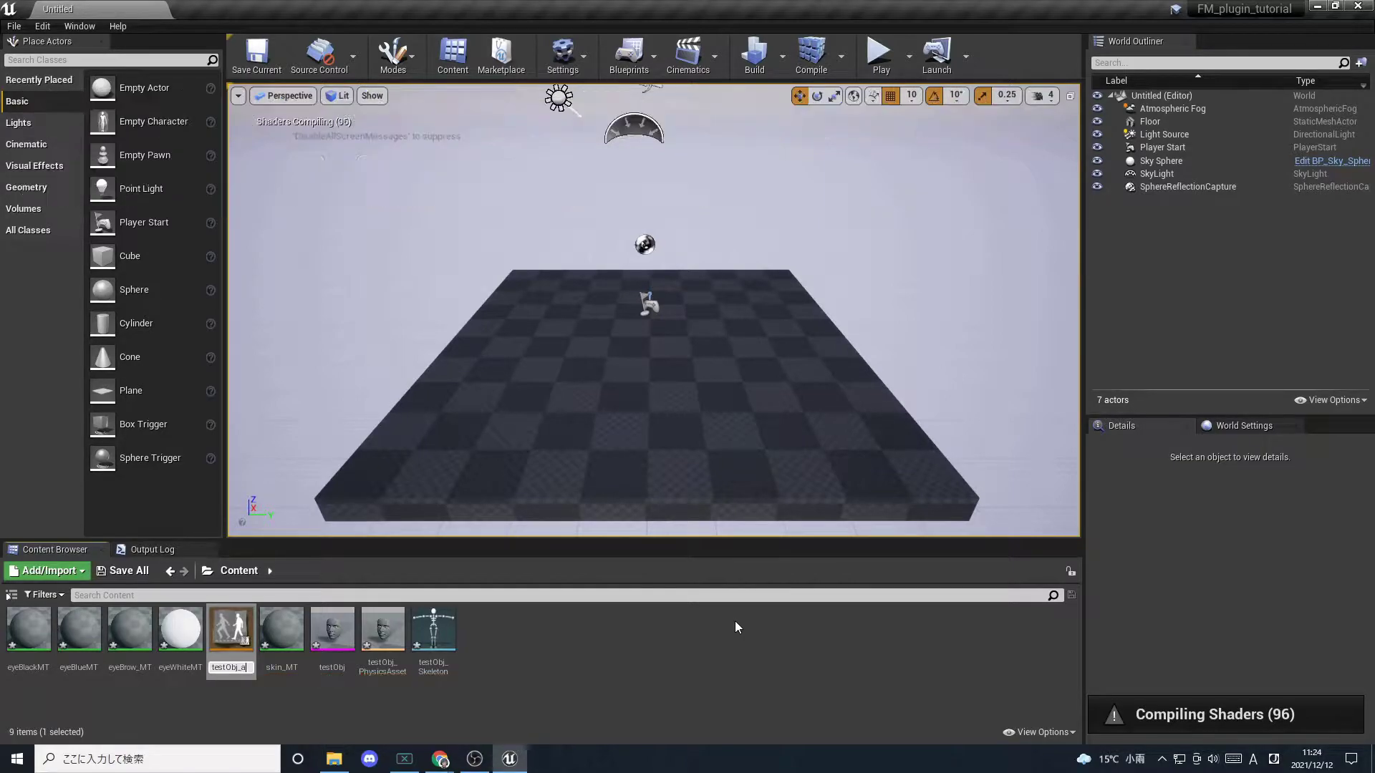
{"action": "key", "text": "Return"}
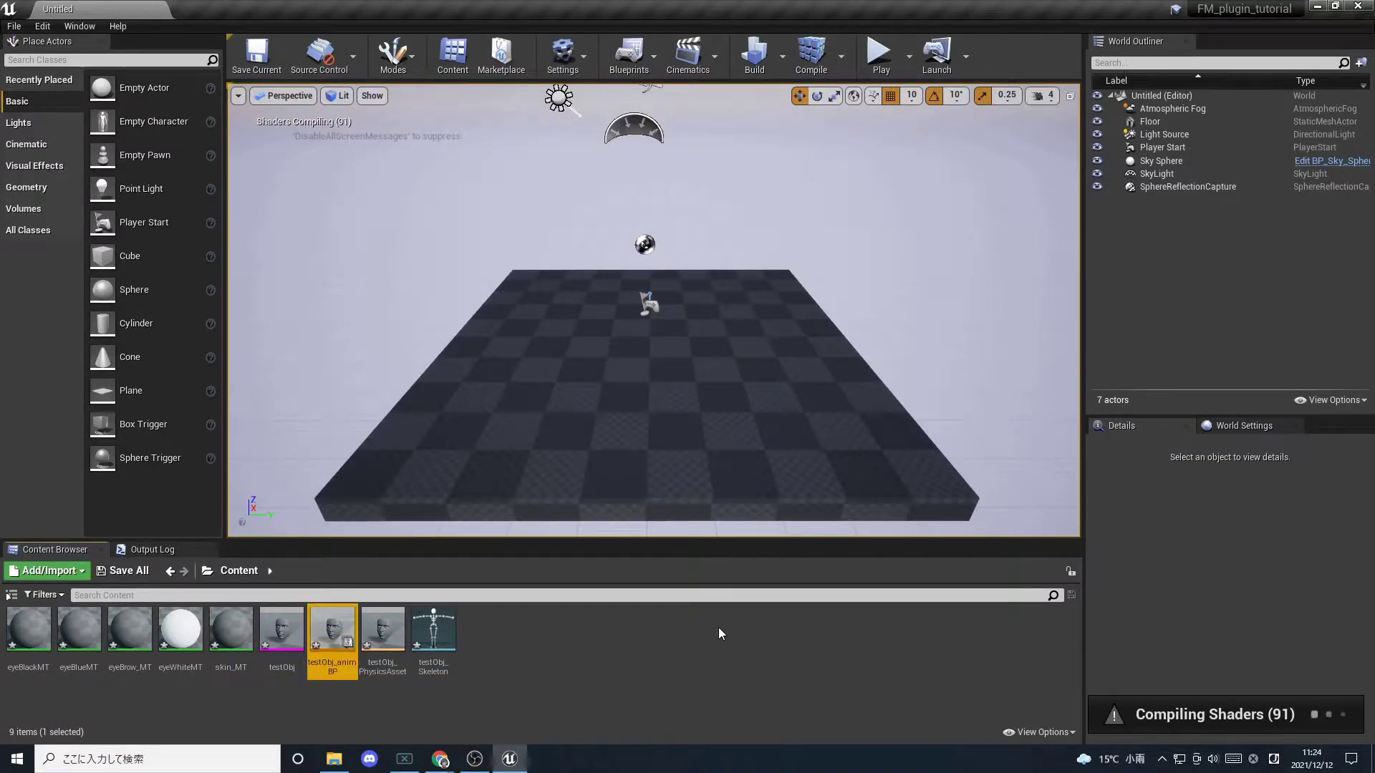
{"action": "double_click", "coordinate": [330, 629]}
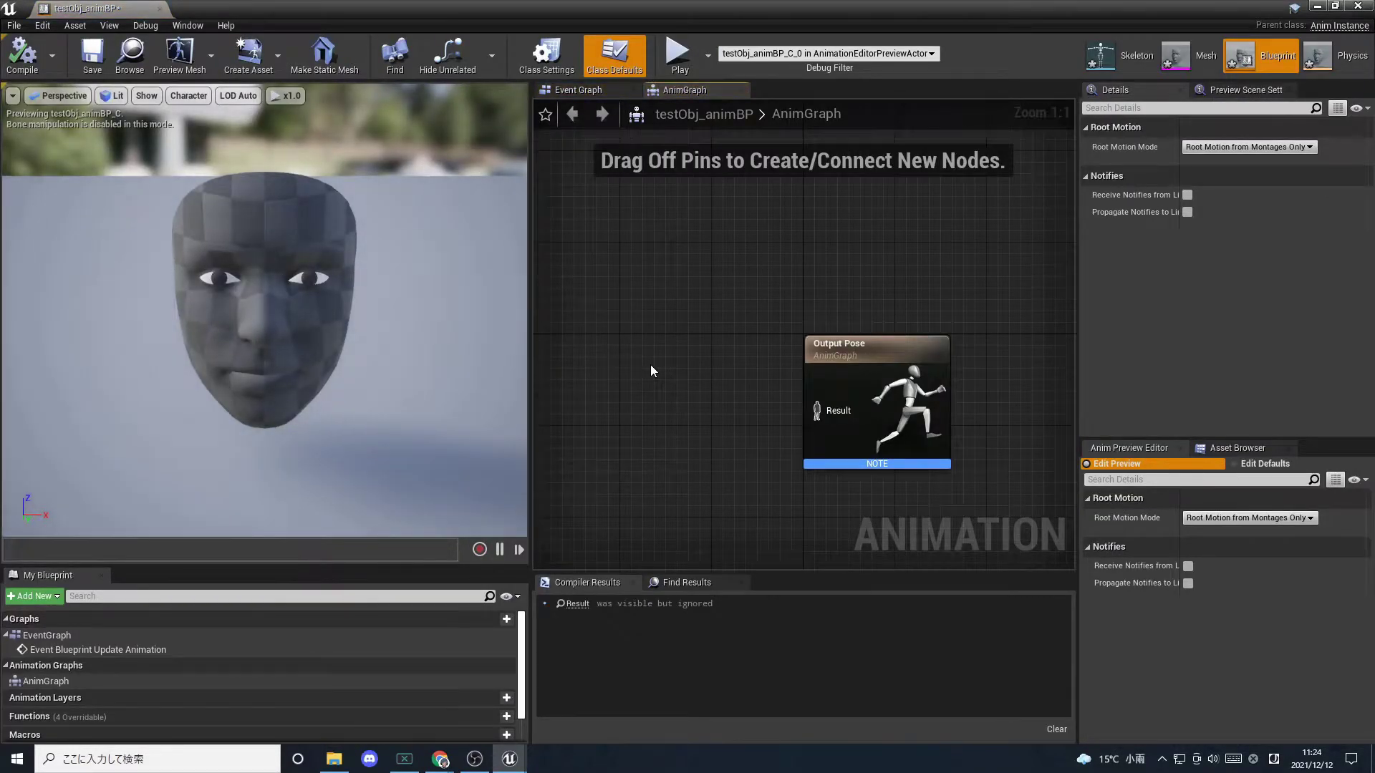
- Add a FACEMOTION3D node and wire its pose into the Output Pose result
{"action": "right_click", "coordinate": [650, 370]}
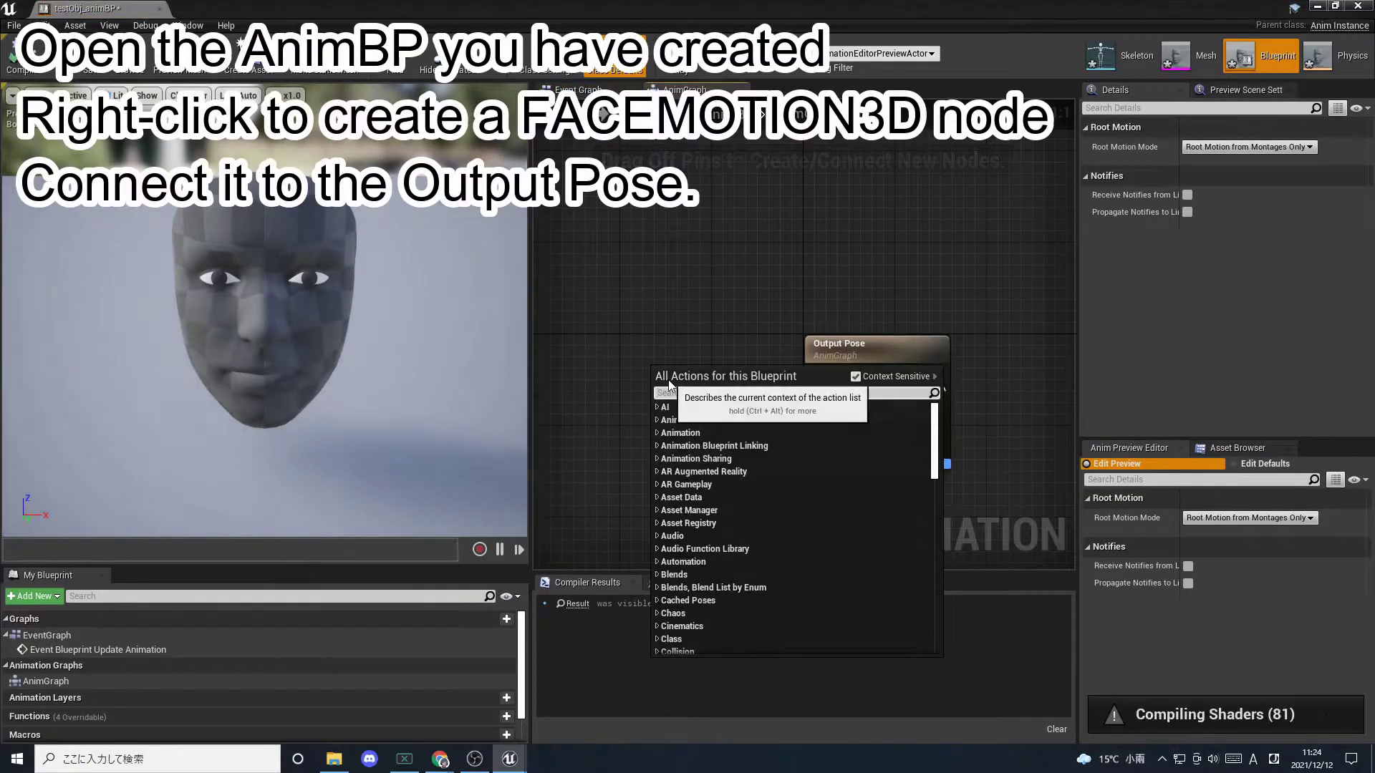
{"action": "type", "text": "facemo"}
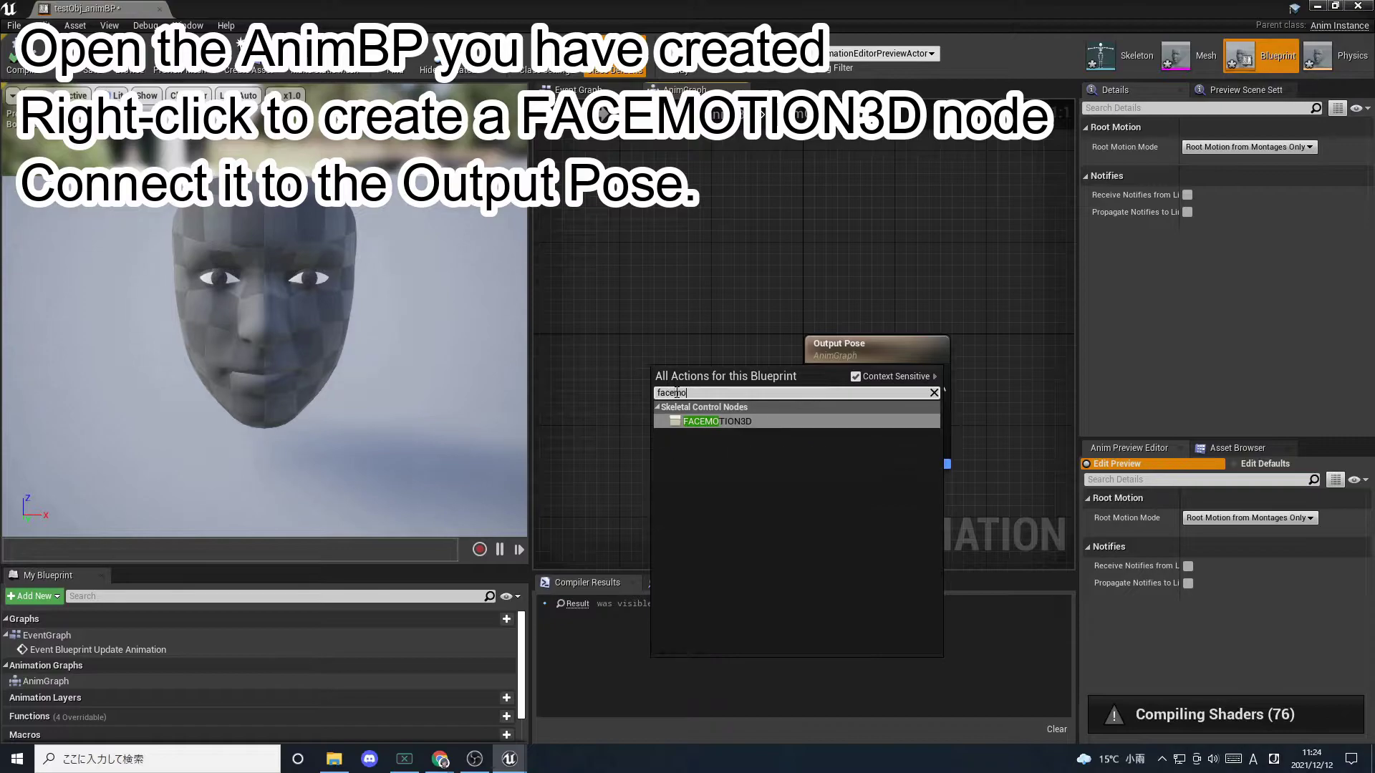
{"action": "left_click", "coordinate": [709, 421]}
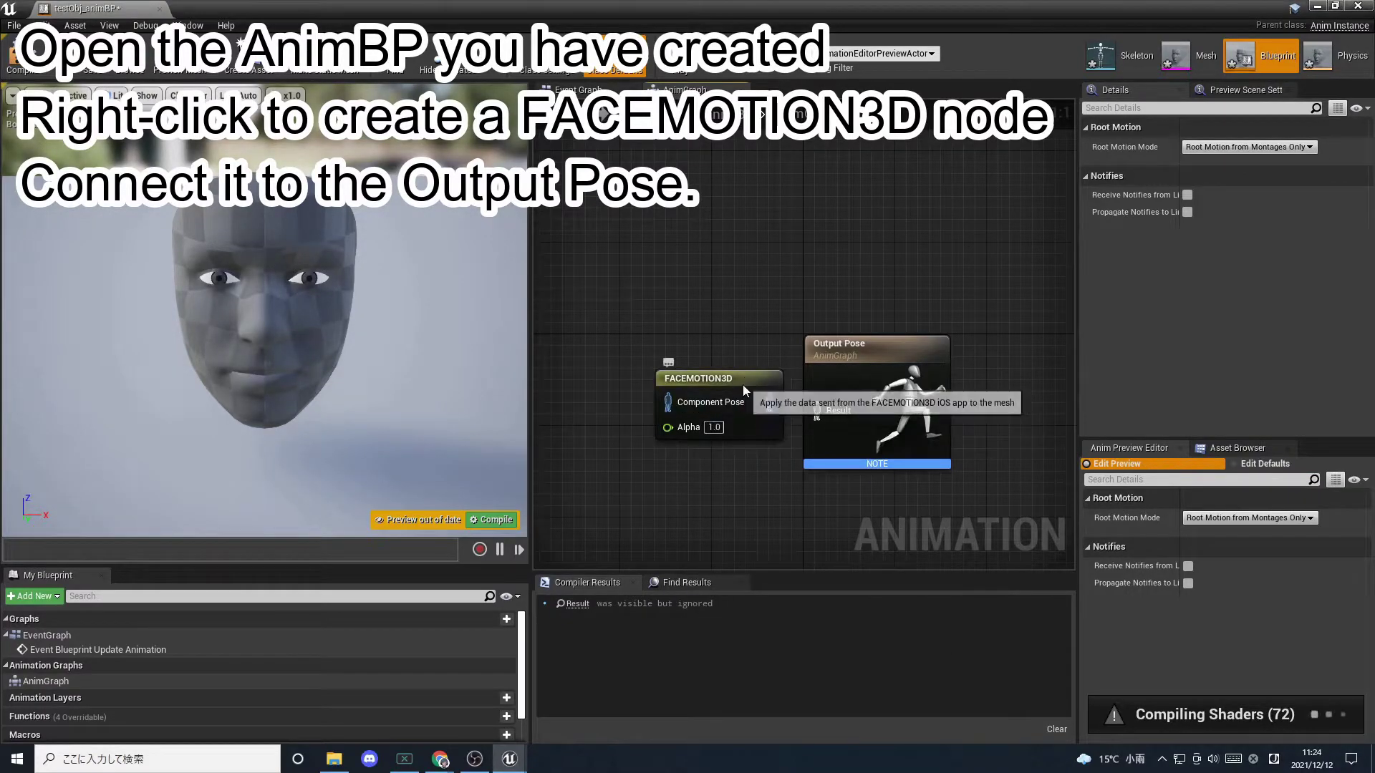
{"action": "left_click", "coordinate": [645, 379]}
{"action": "left_click_drag", "start_coordinate": [703, 401], "coordinate": [819, 410]}
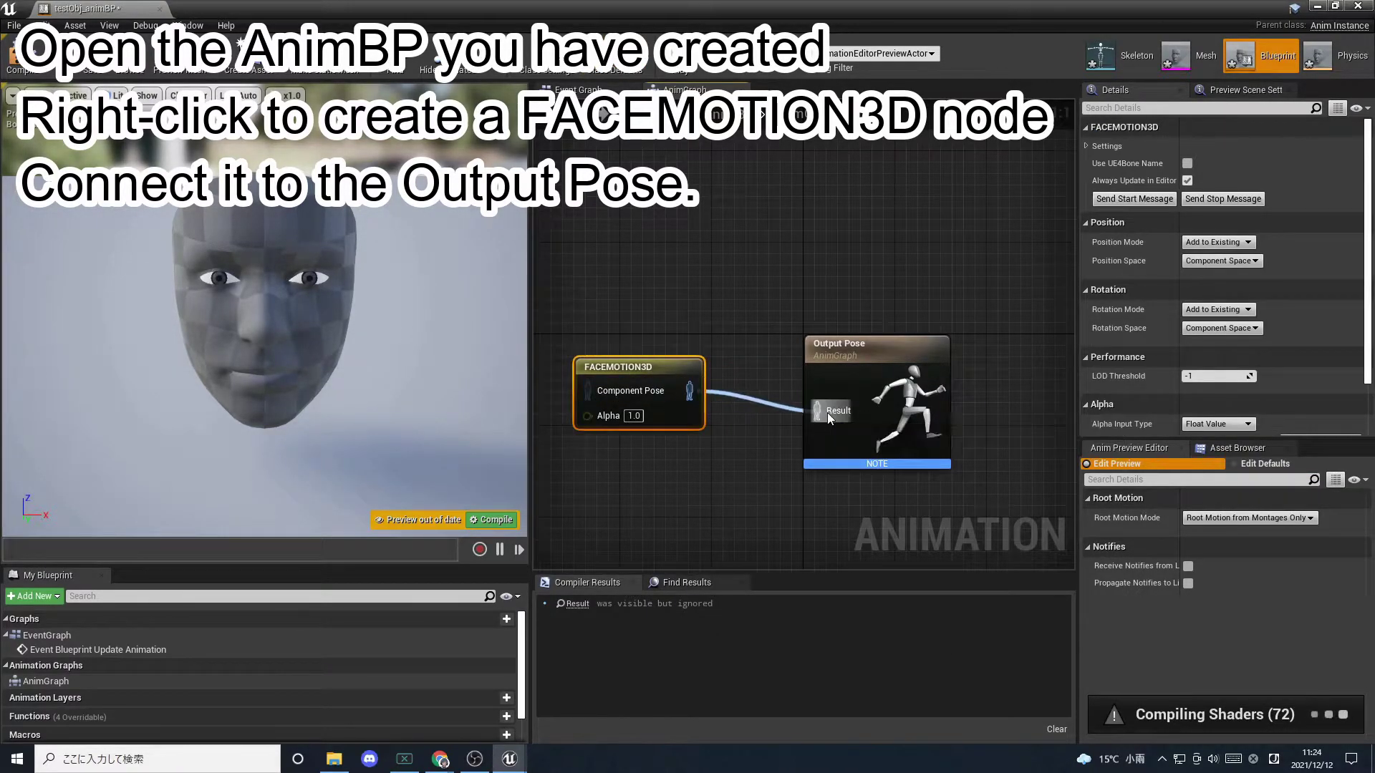
- Place Component To Local between the nodes, tidy the layout, and compile
{"action": "left_click_drag", "start_coordinate": [872, 348], "coordinate": [975, 347]}
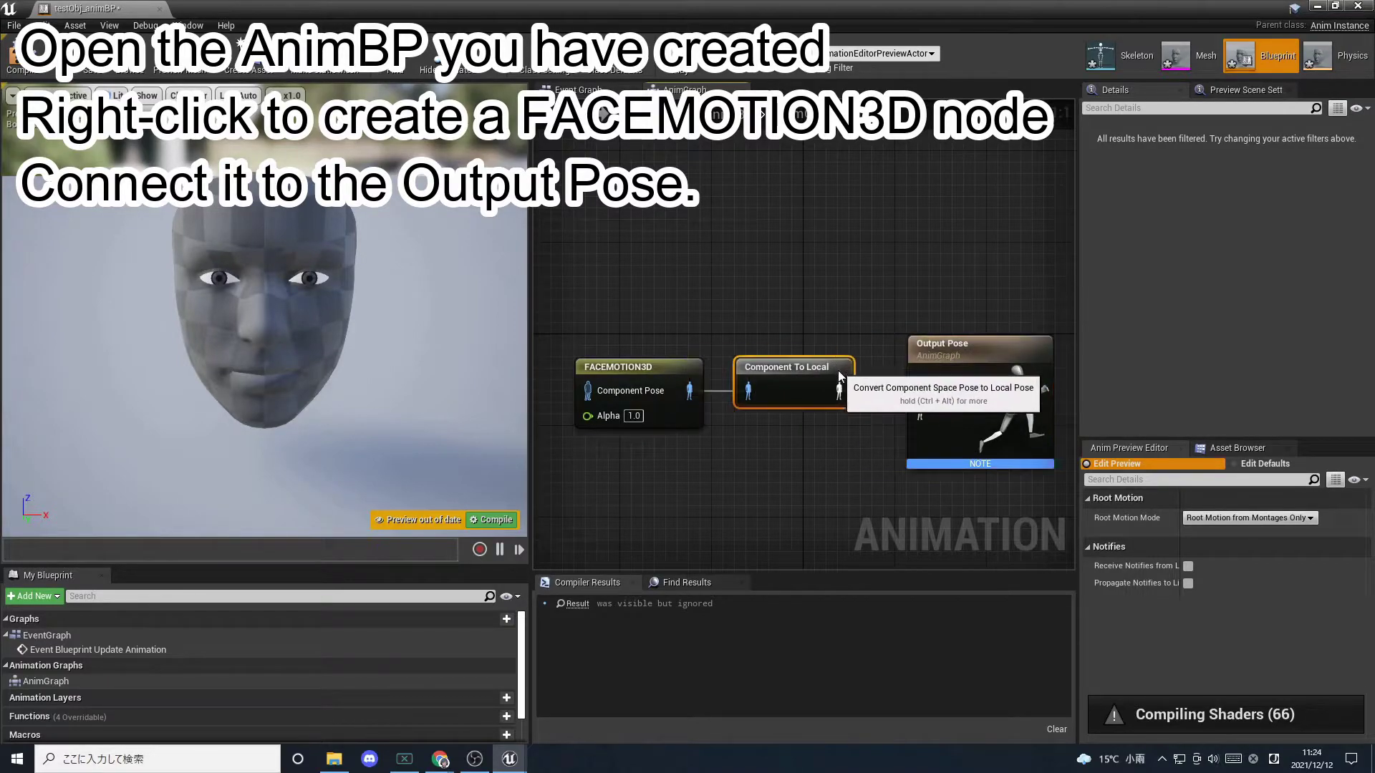
{"action": "left_click_drag", "start_coordinate": [741, 356], "coordinate": [787, 378]}
{"action": "left_click_drag", "start_coordinate": [945, 346], "coordinate": [932, 333]}
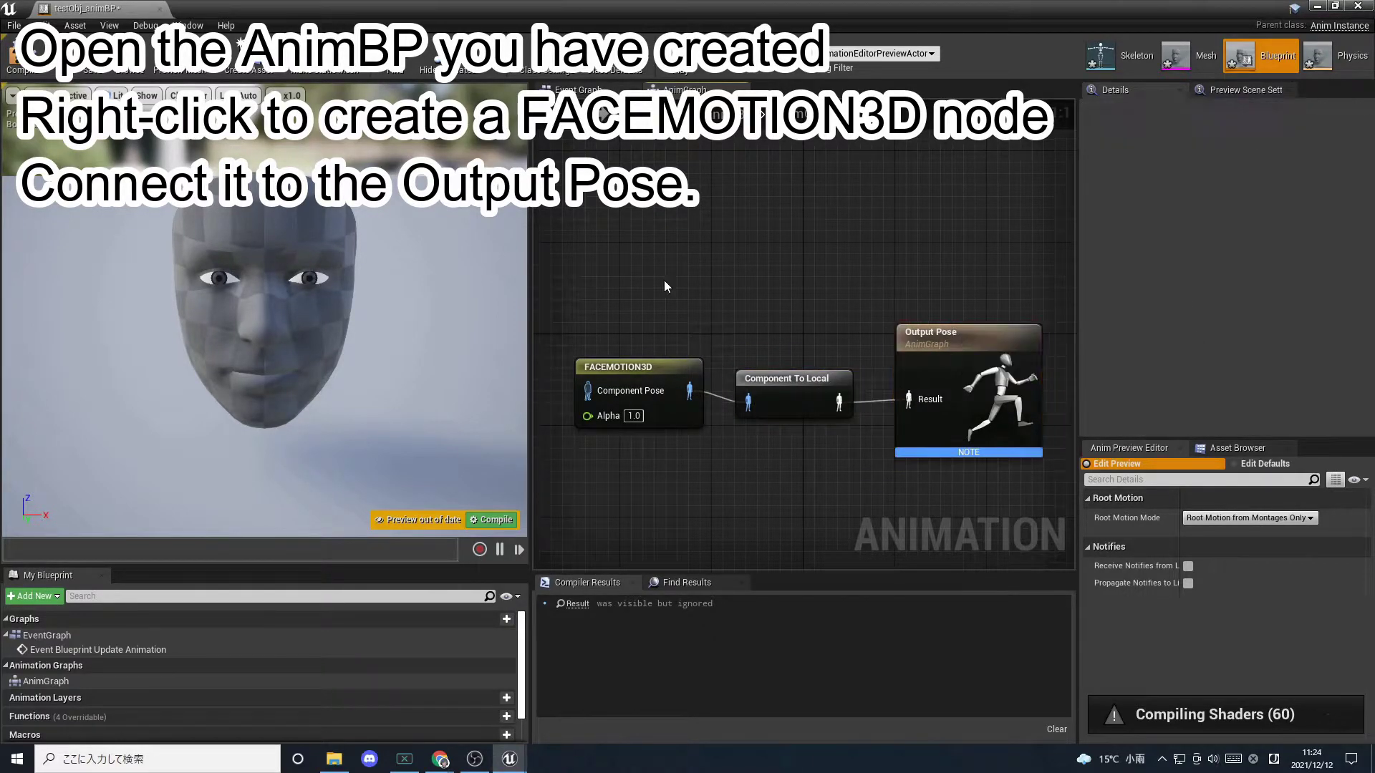
{"action": "key", "text": "F7"}
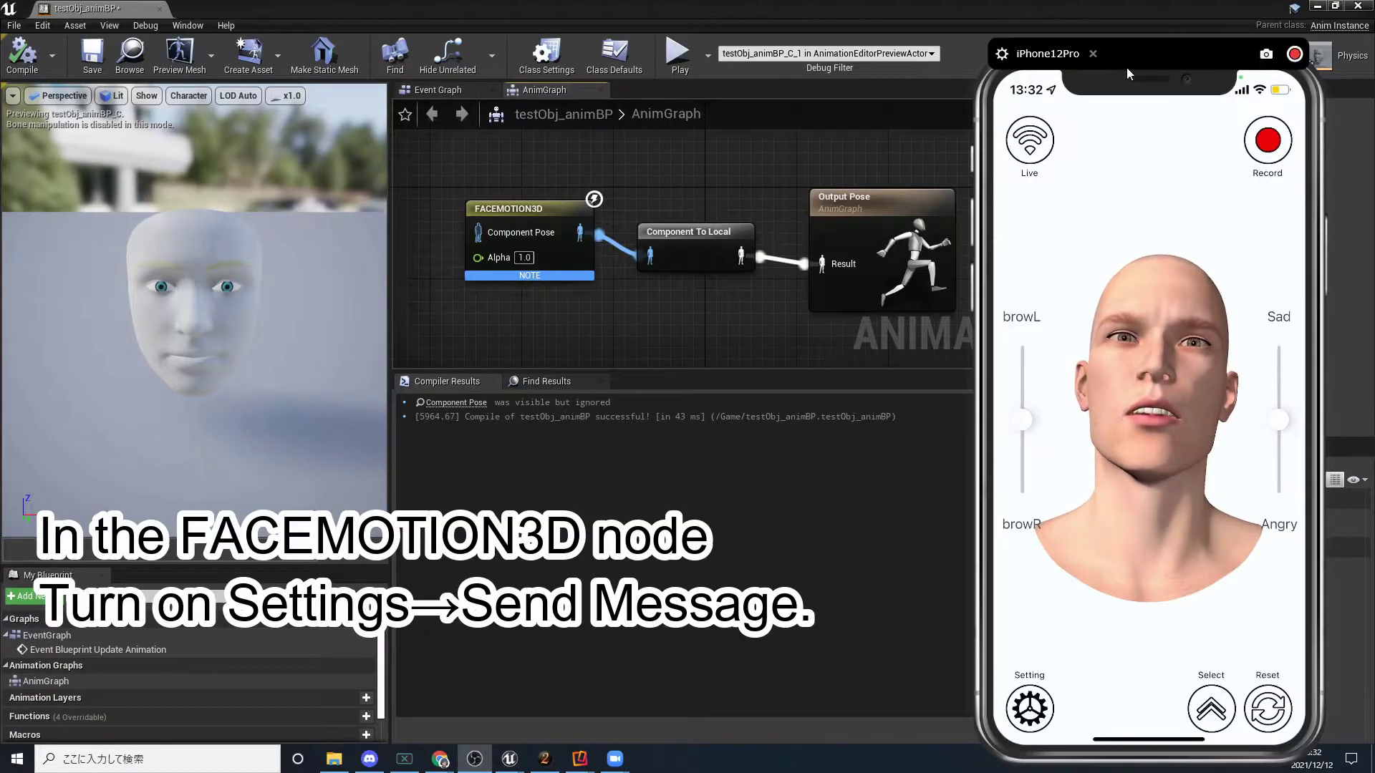
- Tick Is Send Message on the FACEMOTION3D node and set Send IPAddress to 192.168.1.2
{"action": "left_click_drag", "start_coordinate": [1126, 67], "coordinate": [850, 43]}
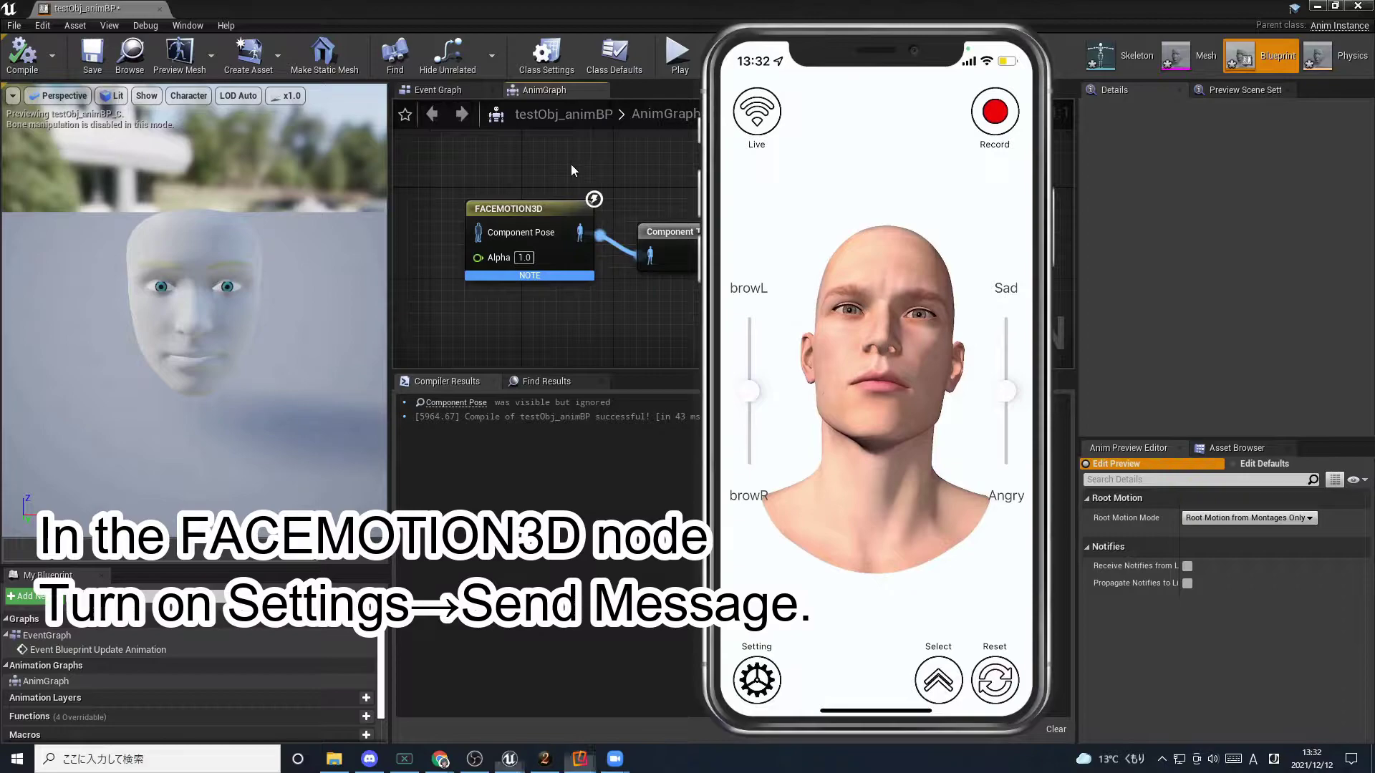
{"action": "left_click", "coordinate": [527, 208]}
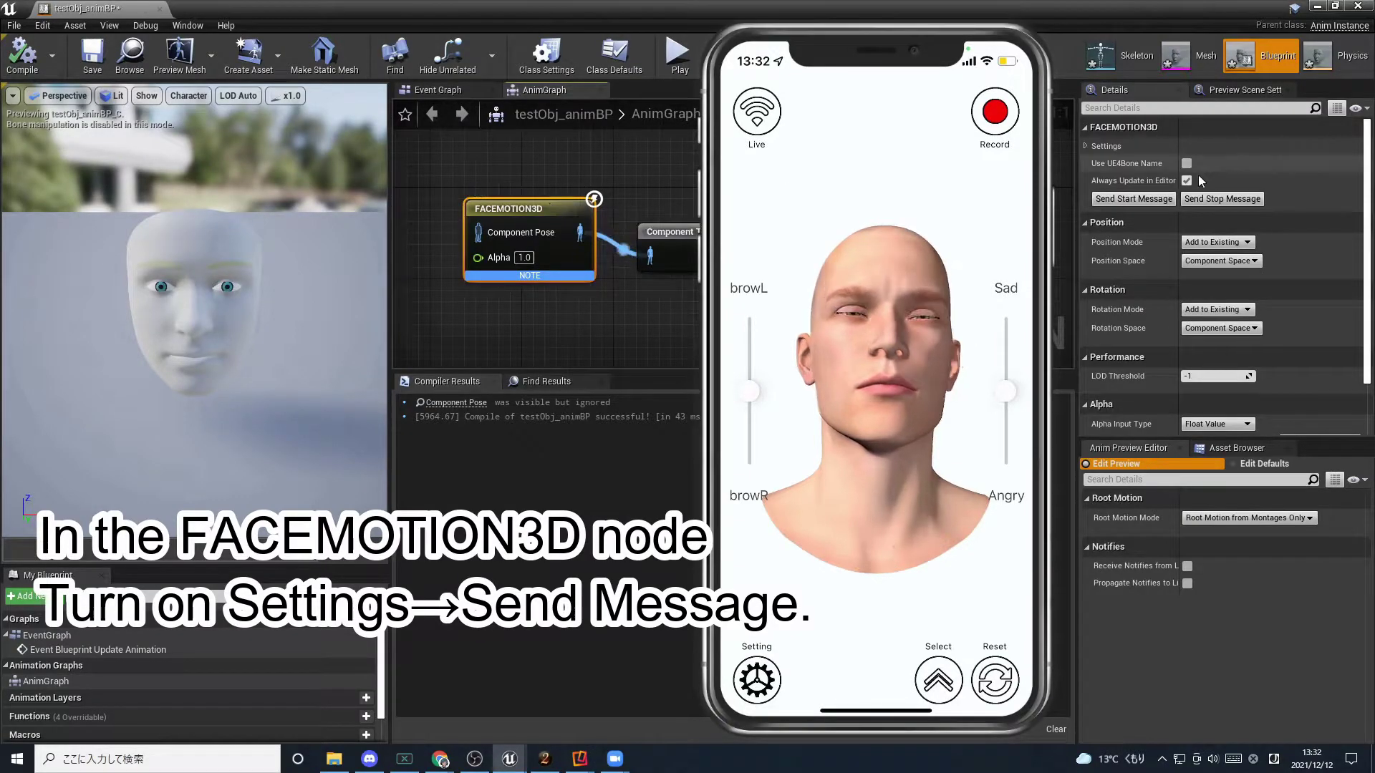
{"action": "left_click", "coordinate": [1086, 146]}
{"action": "left_click", "coordinate": [1091, 214]}
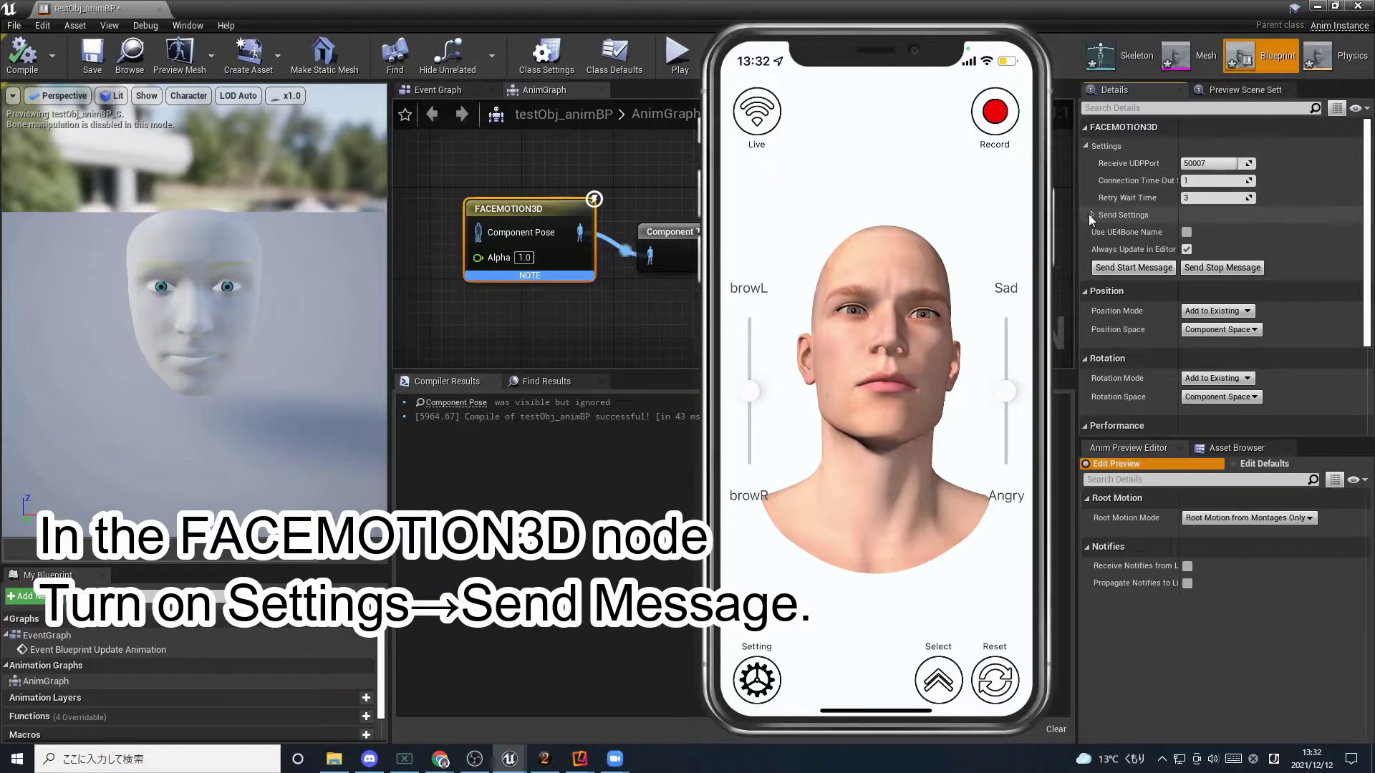
{"action": "left_click", "coordinate": [1091, 214]}
{"action": "left_click", "coordinate": [1185, 232]}
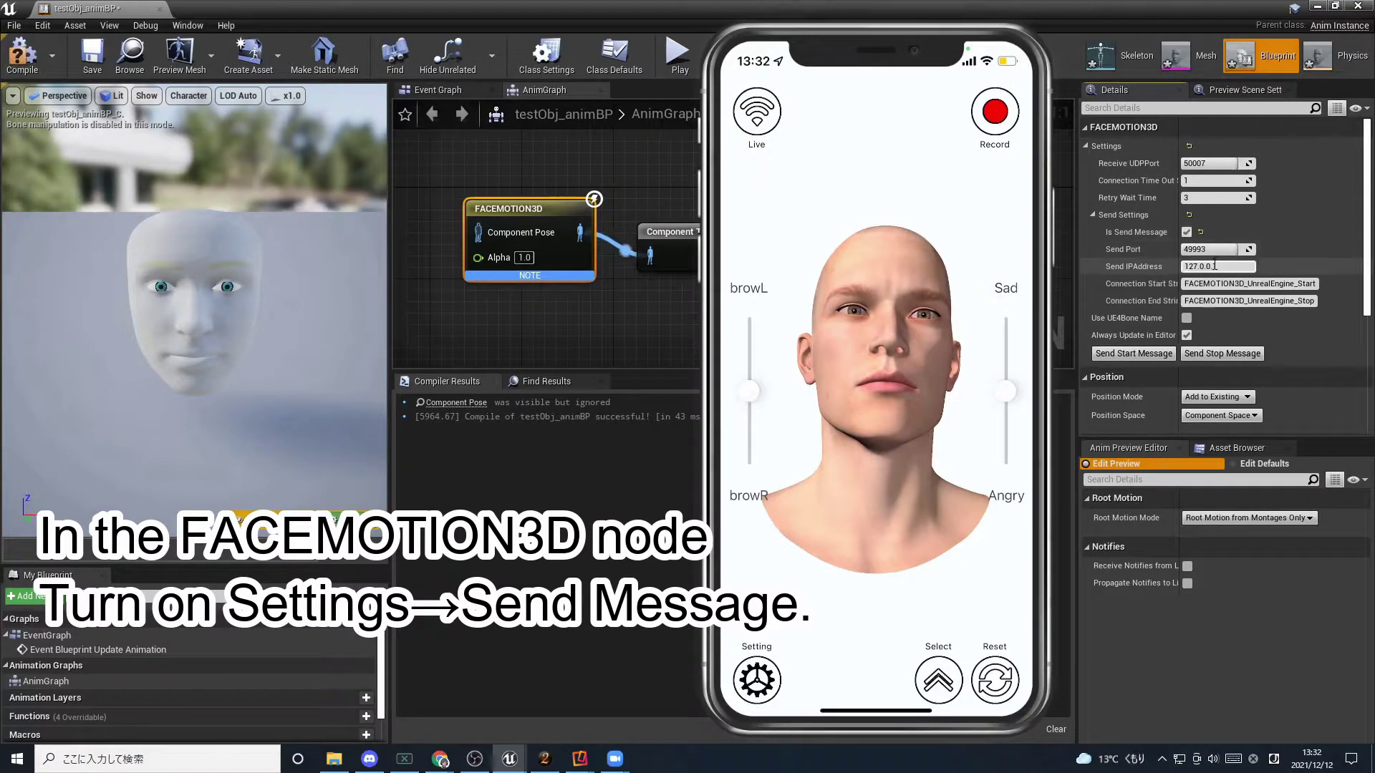
{"action": "type", "text": "19"}
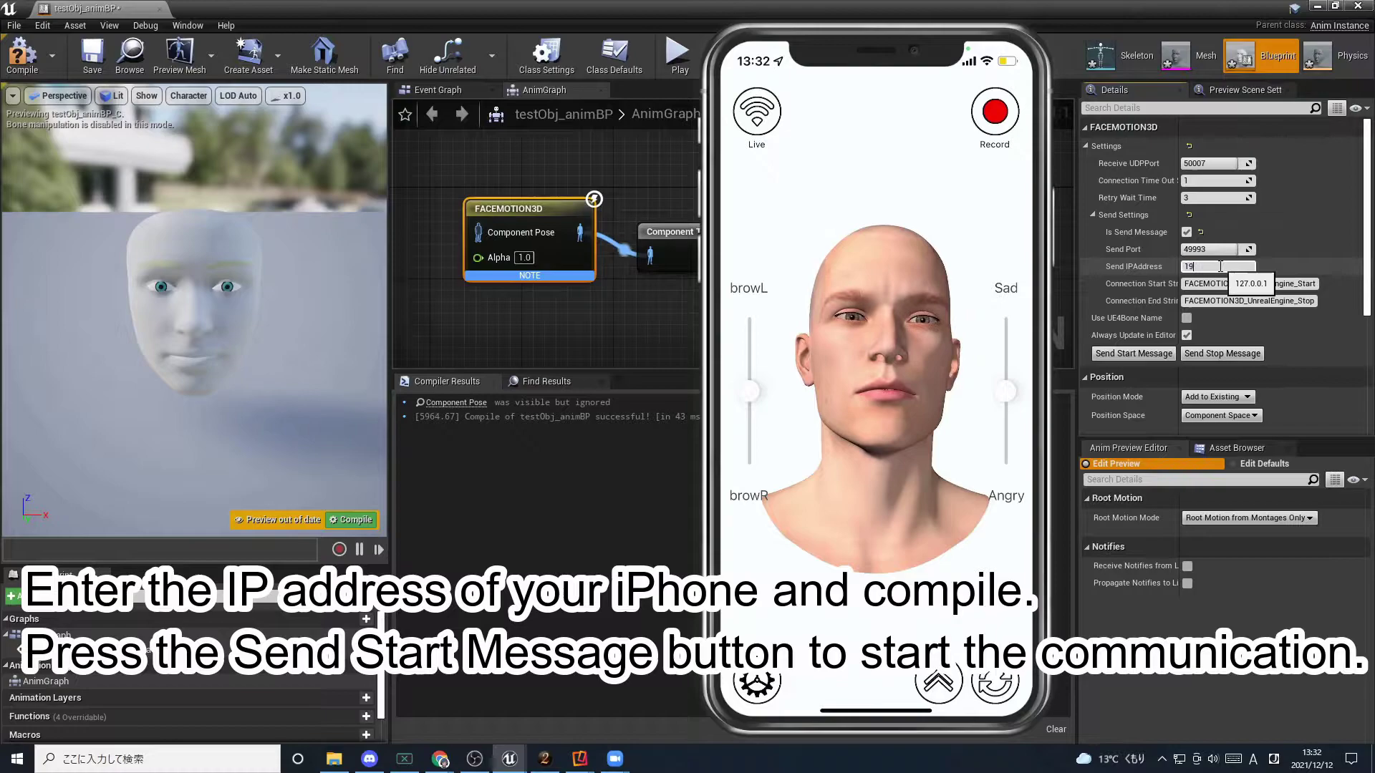
{"action": "type", "text": "168.1.2"}
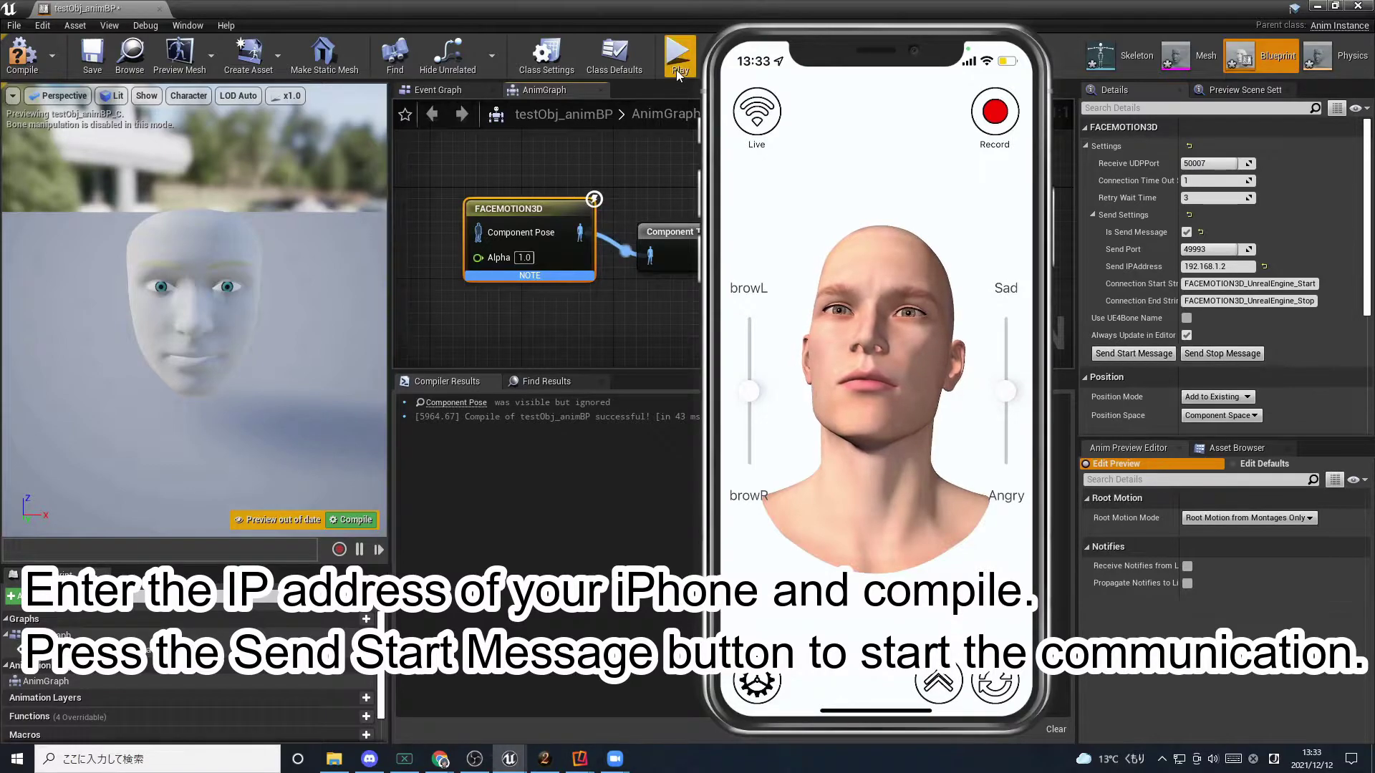
- Recompile testObj_animBP and send the start message to the iPhone
{"action": "left_click", "coordinate": [24, 57]}
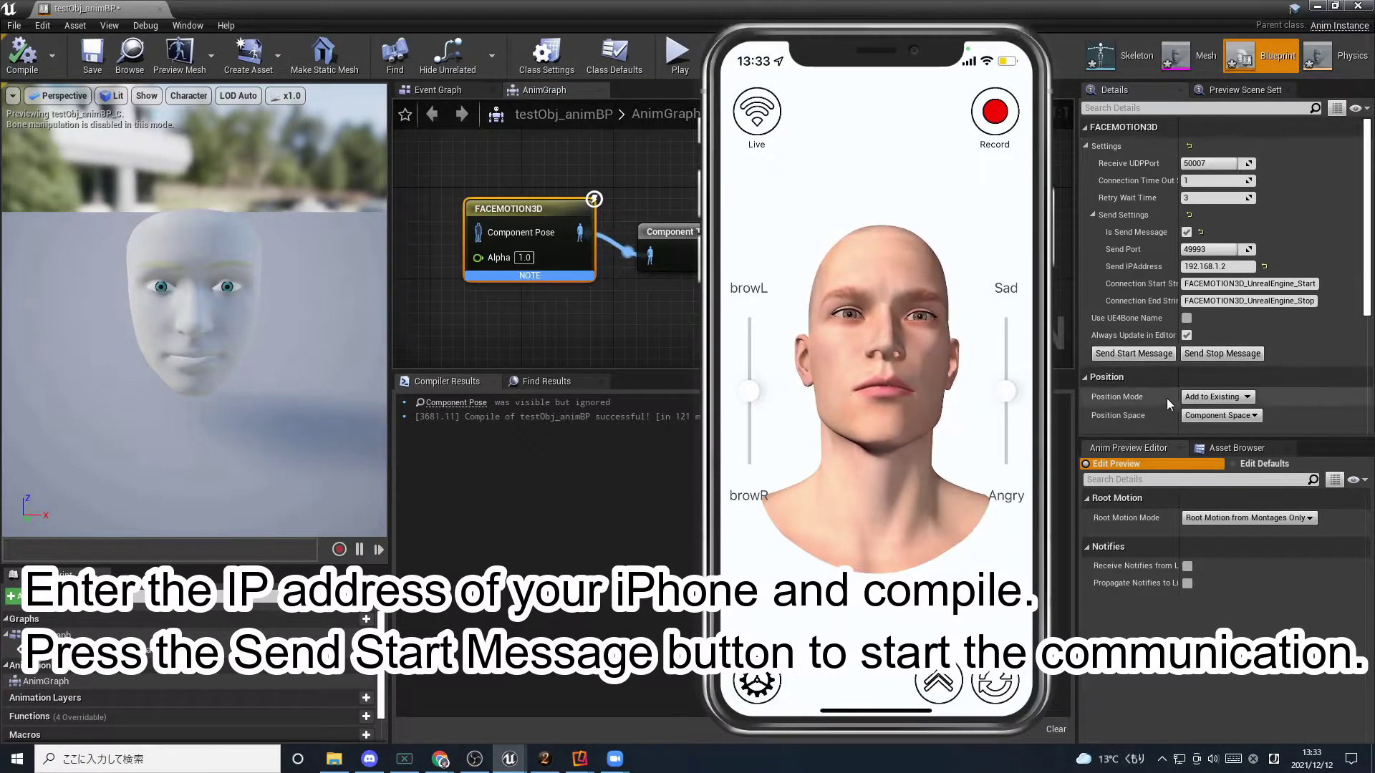
{"action": "left_click", "coordinate": [1133, 353]}
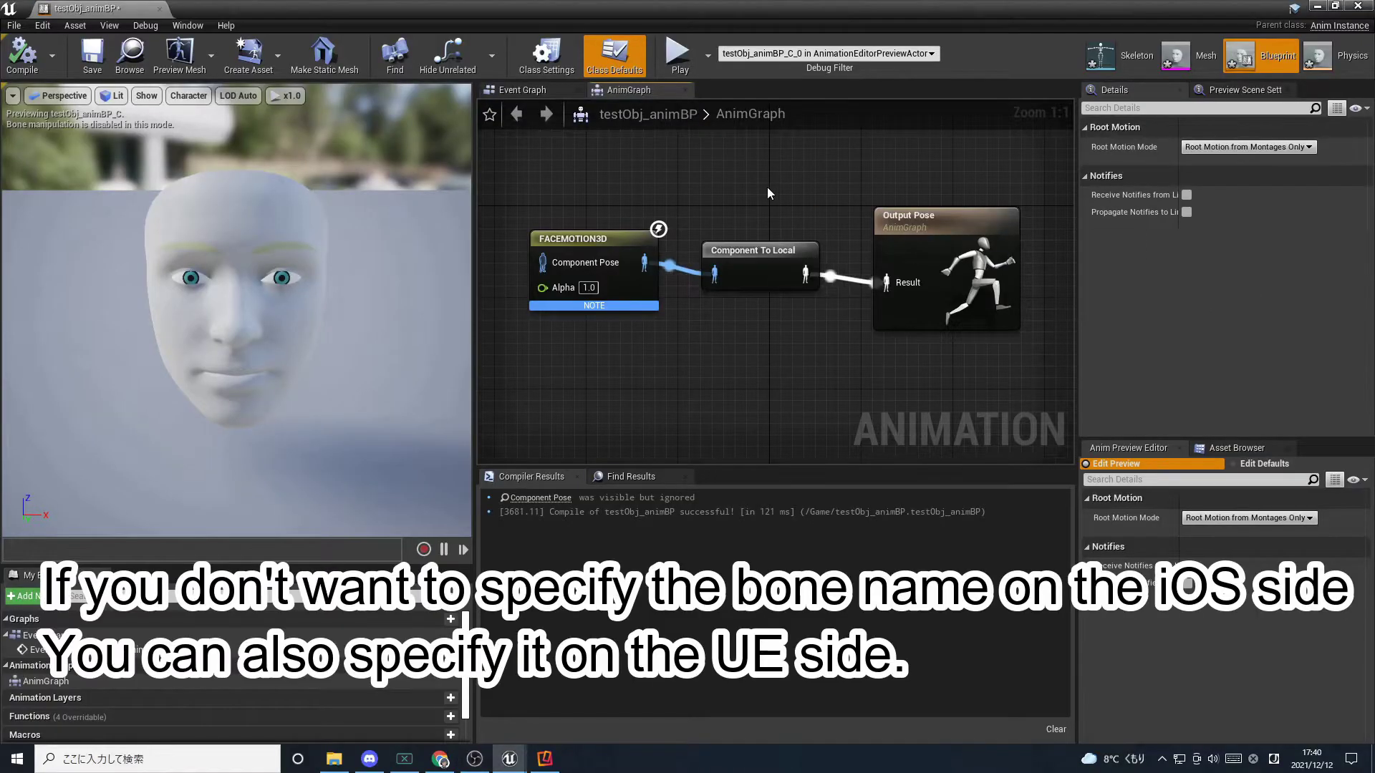
- Tick Use UE4Bone Name on the FACEMOTION3D node, compile, and close testObj_animBP
{"action": "left_click", "coordinate": [600, 239]}
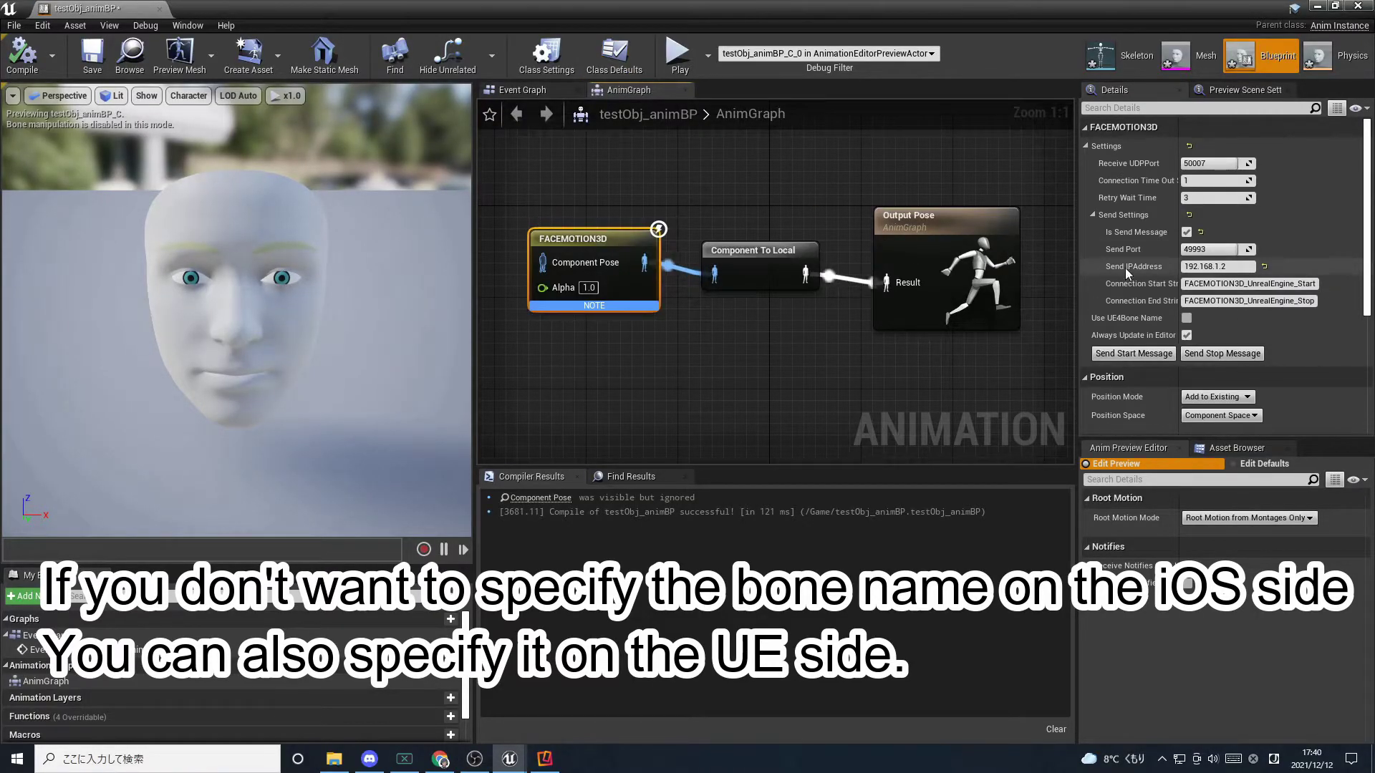
{"action": "scroll", "coordinate": [1135, 258], "scroll_direction": "down", "scroll_amount": 4}
{"action": "scroll", "coordinate": [1134, 258], "scroll_direction": "down", "scroll_amount": 2}
{"action": "scroll", "coordinate": [1134, 258], "scroll_direction": "up", "scroll_amount": 3}
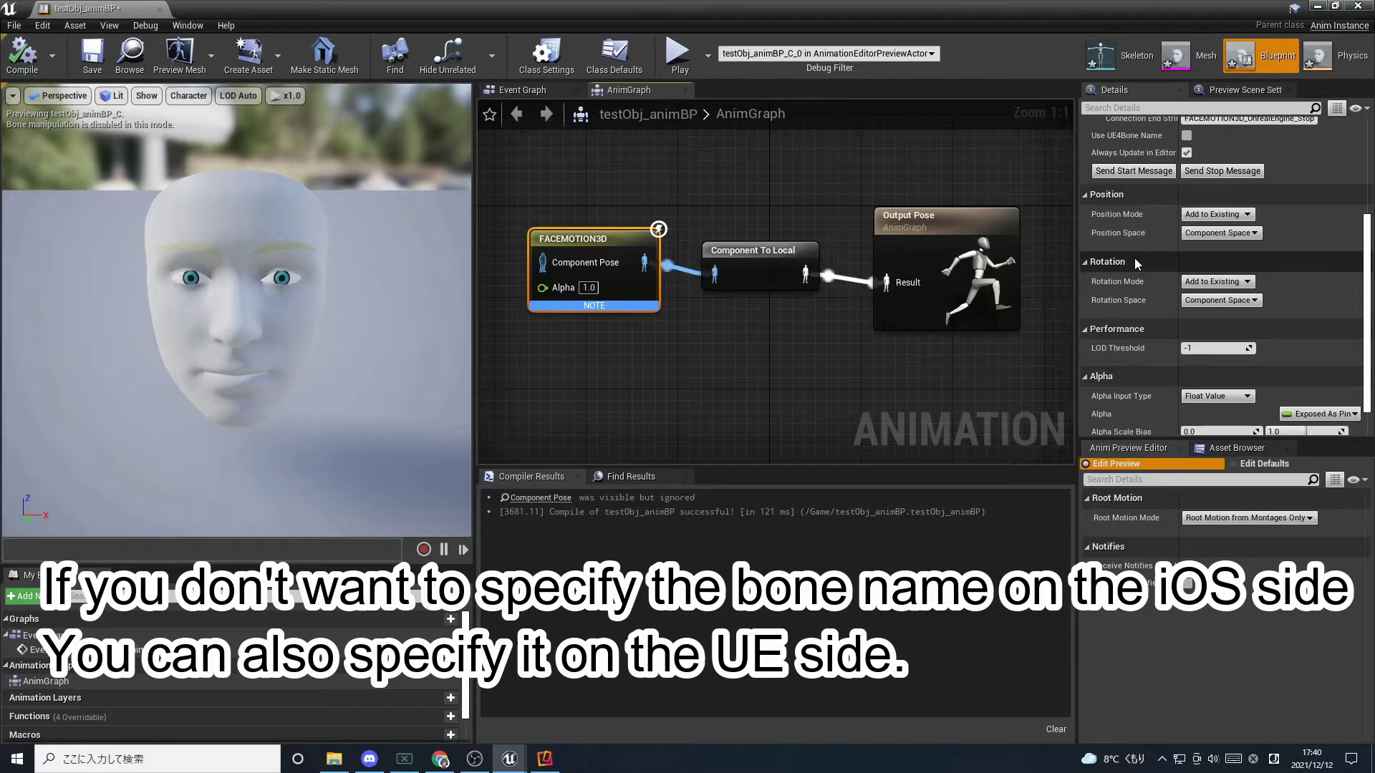
{"action": "scroll", "coordinate": [1134, 259], "scroll_direction": "up", "scroll_amount": 2}
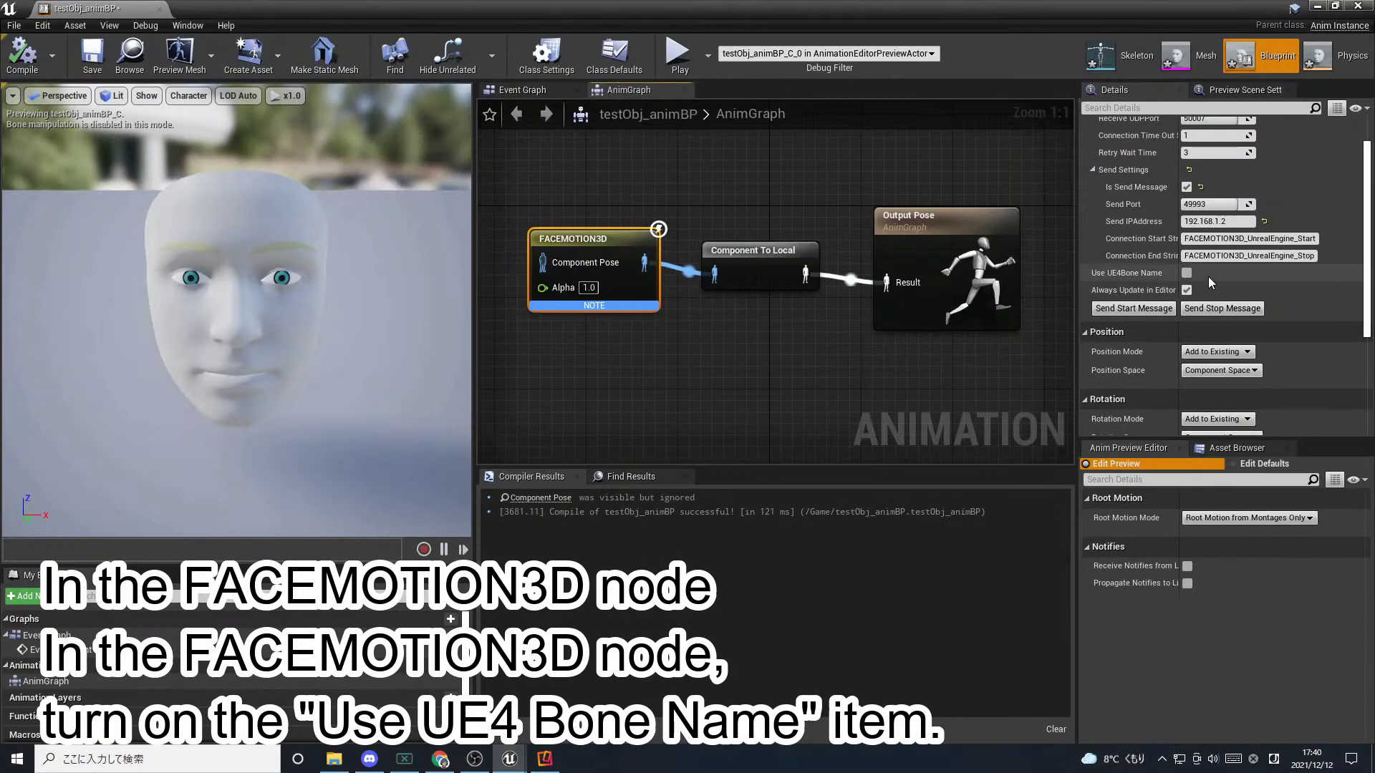
{"action": "left_click", "coordinate": [1180, 275]}
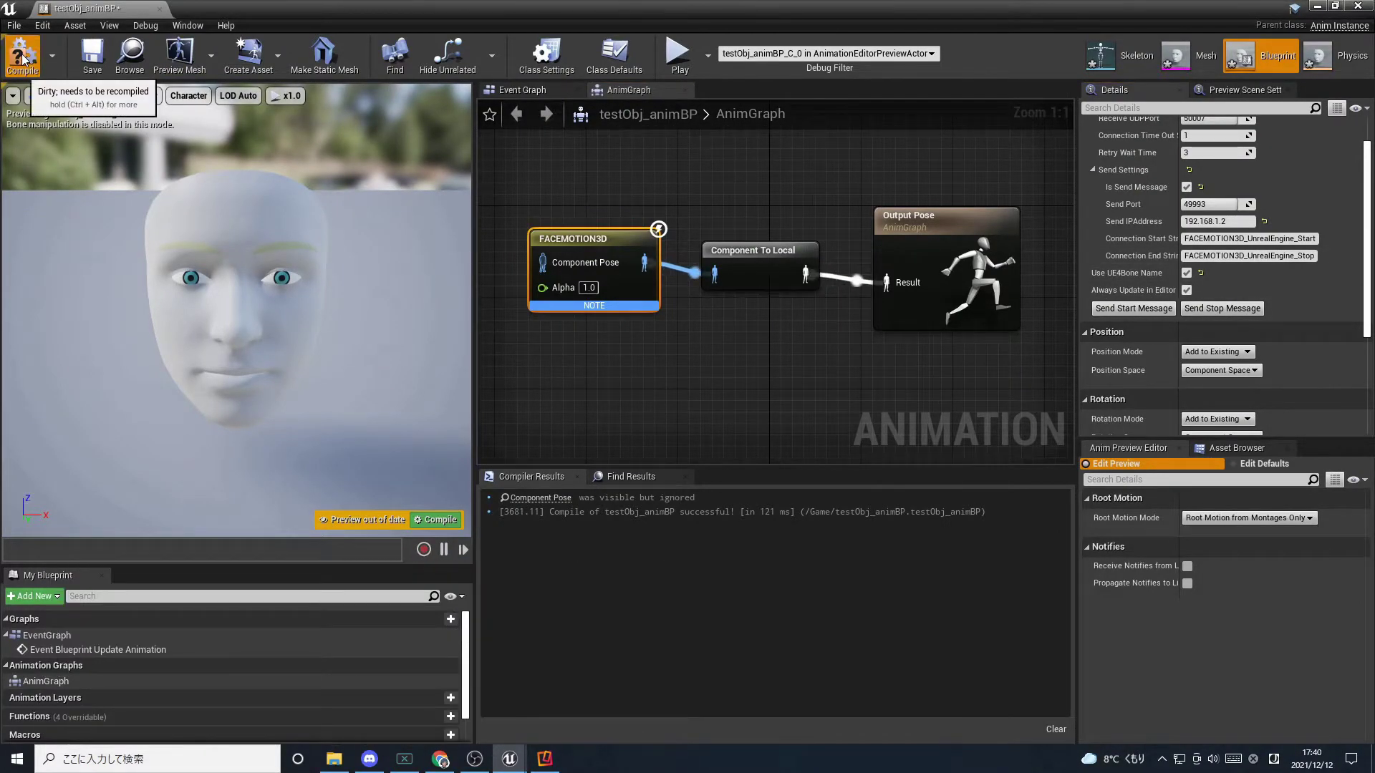
{"action": "left_click", "coordinate": [22, 54]}
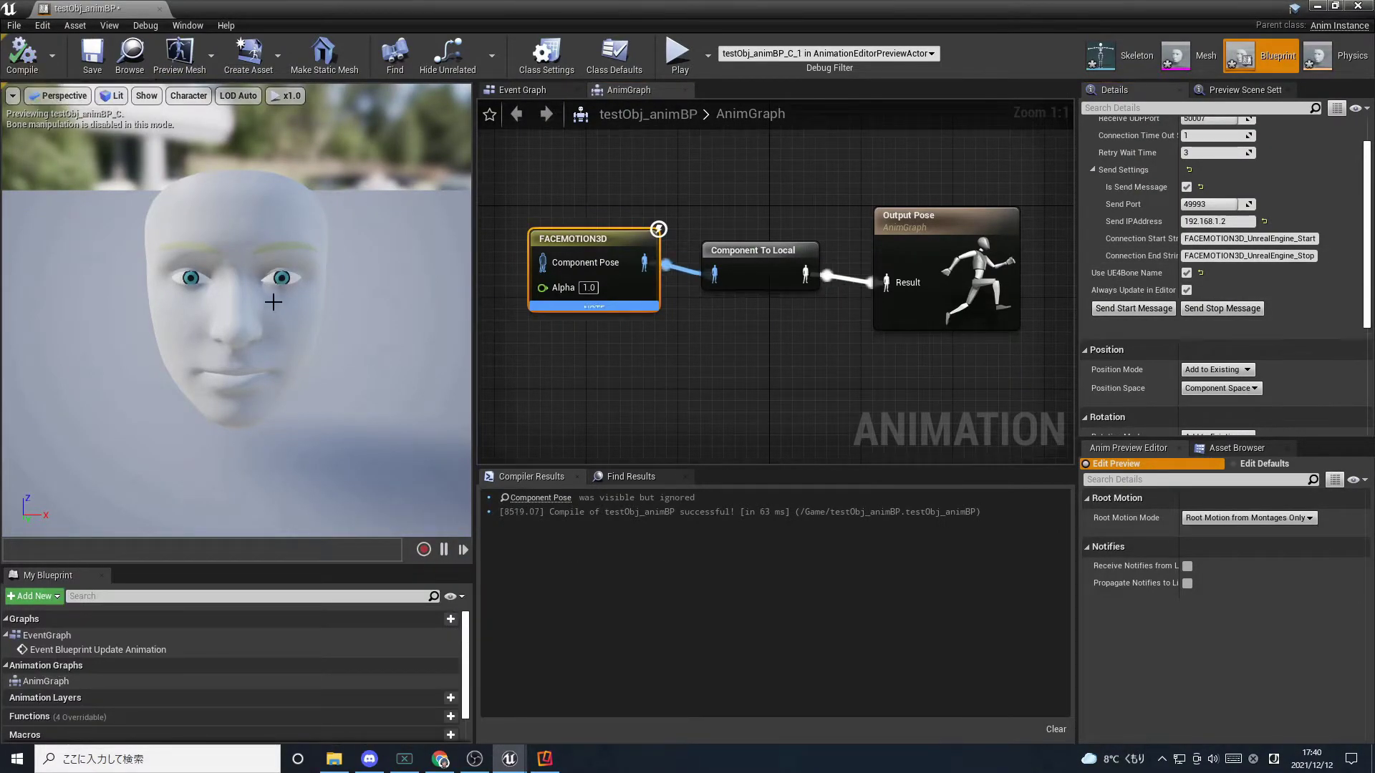
{"action": "left_click", "coordinate": [1359, 6]}
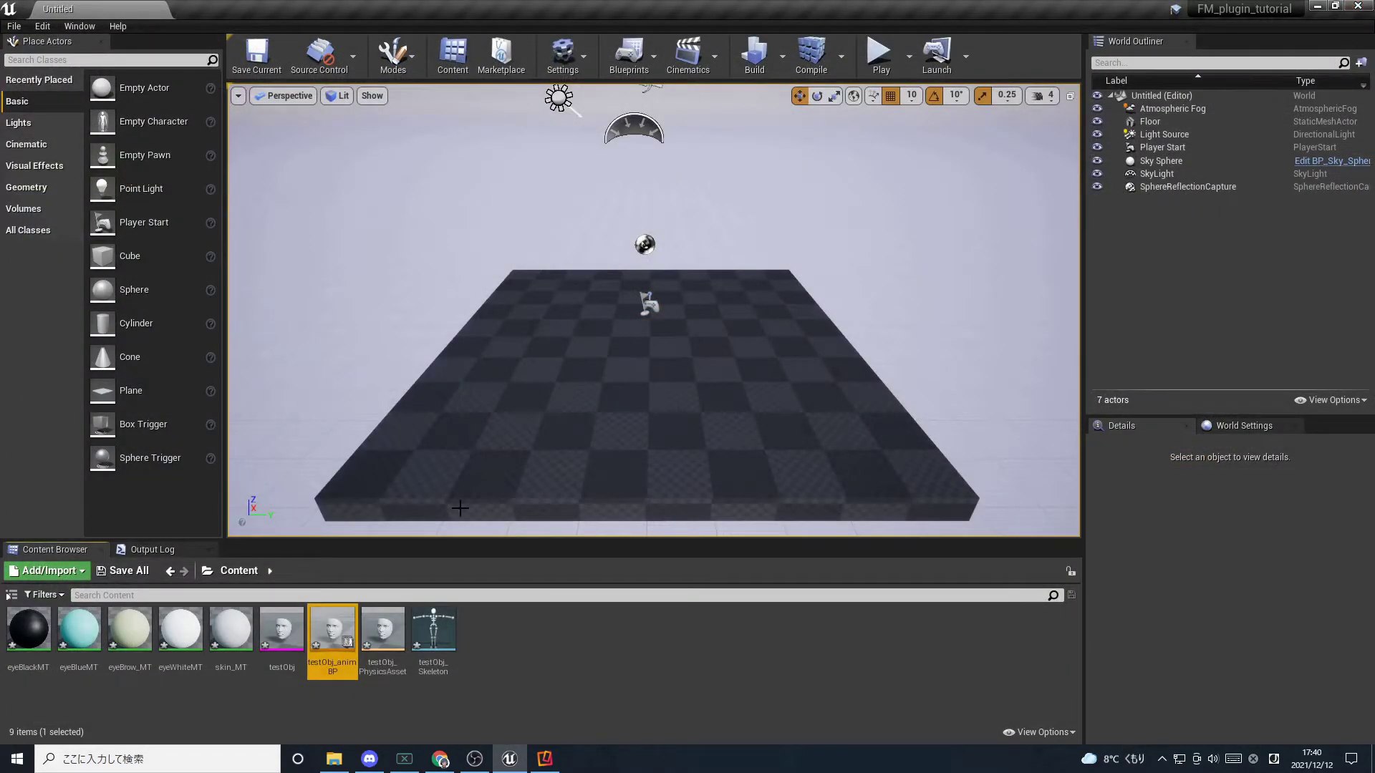
- Open testObj_Skeleton and assign it the Humanoid rig
{"action": "left_click", "coordinate": [438, 628]}
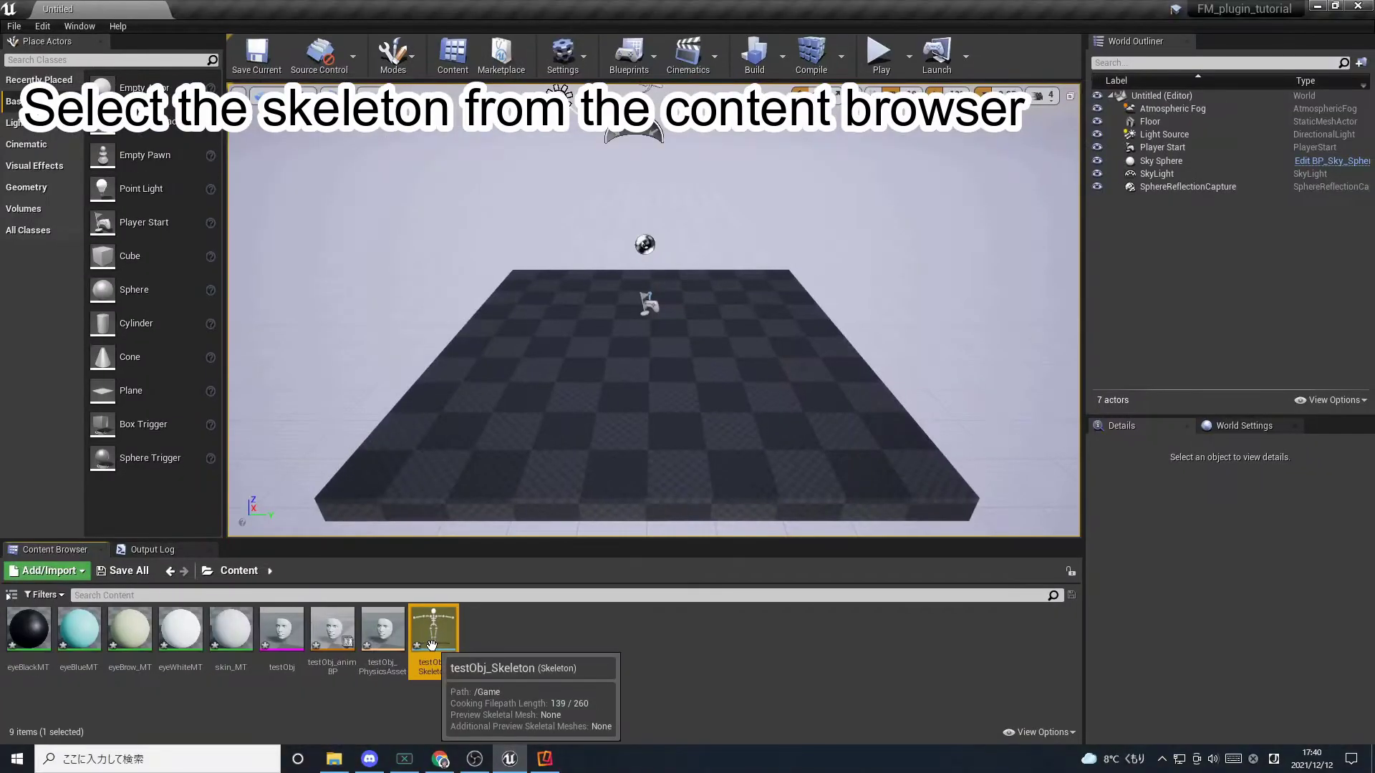
{"action": "double_click", "coordinate": [433, 629]}
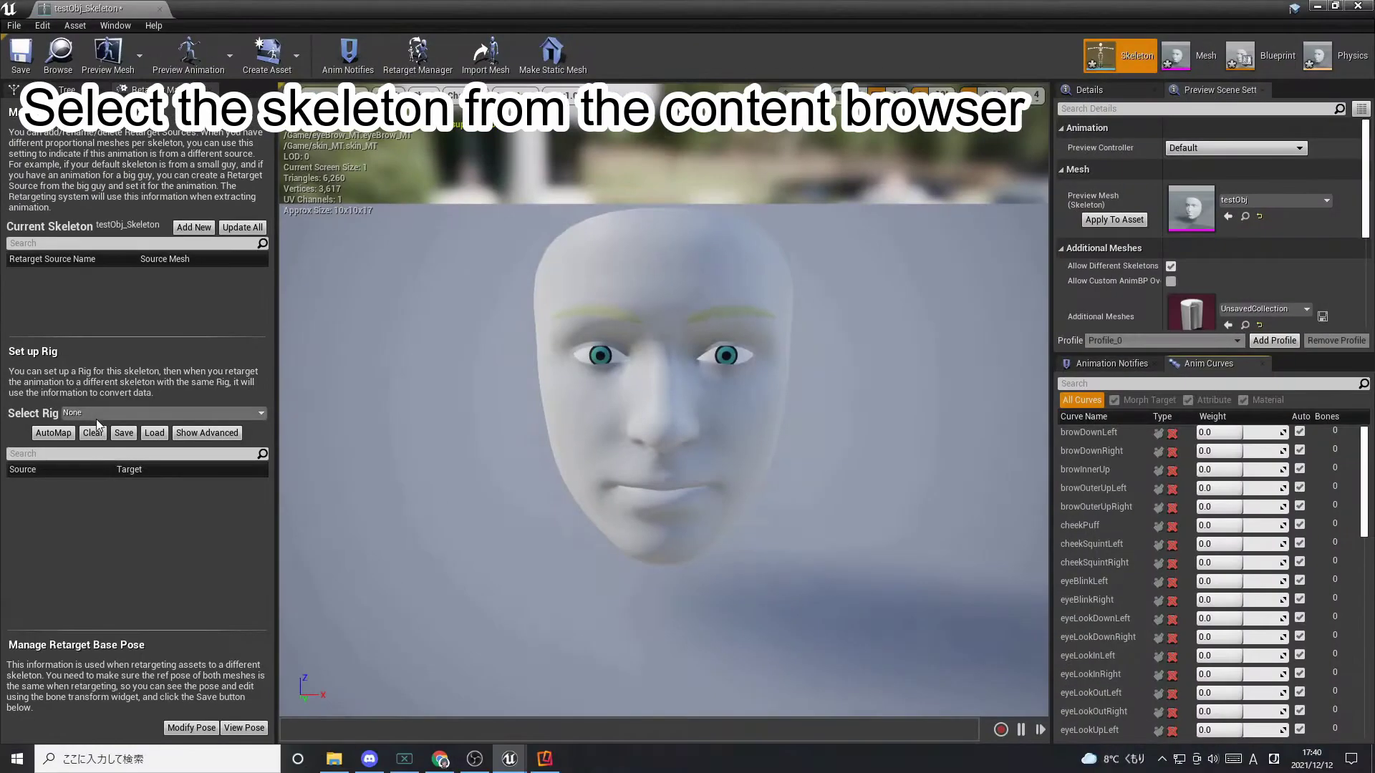
{"action": "left_click", "coordinate": [108, 418]}
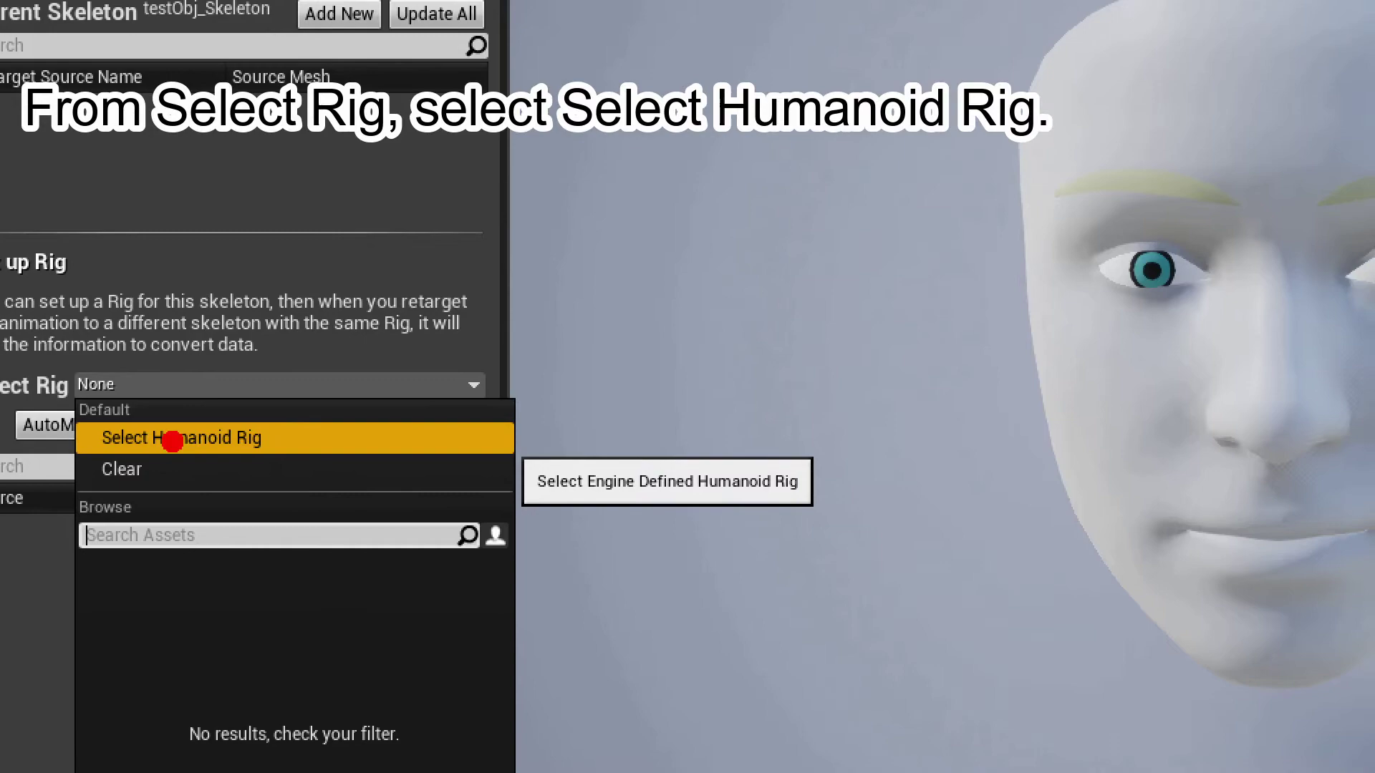
{"action": "left_click", "coordinate": [126, 412]}
{"action": "left_click", "coordinate": [123, 437]}
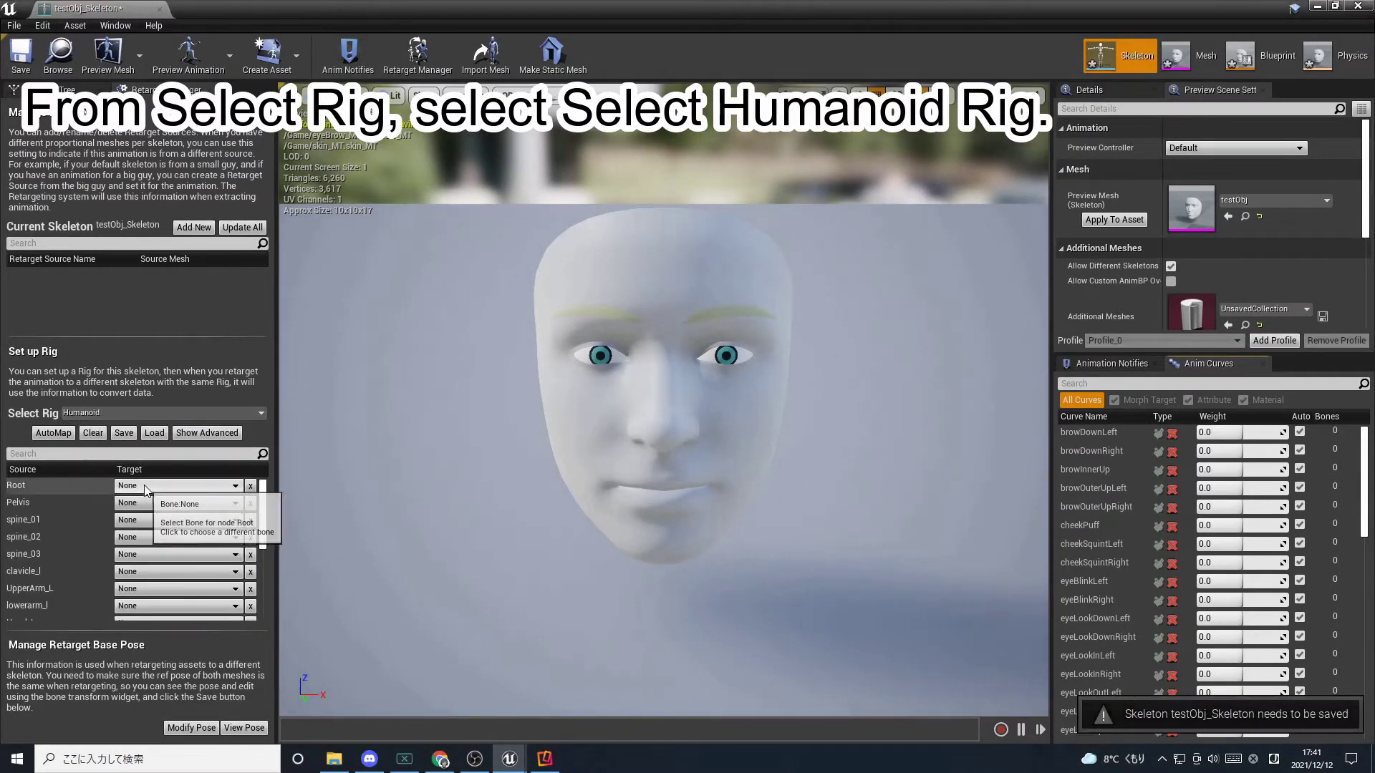
{"action": "scroll", "coordinate": [71, 551], "scroll_direction": "down", "scroll_amount": 2}
{"action": "scroll", "coordinate": [66, 553], "scroll_direction": "down", "scroll_amount": 2}
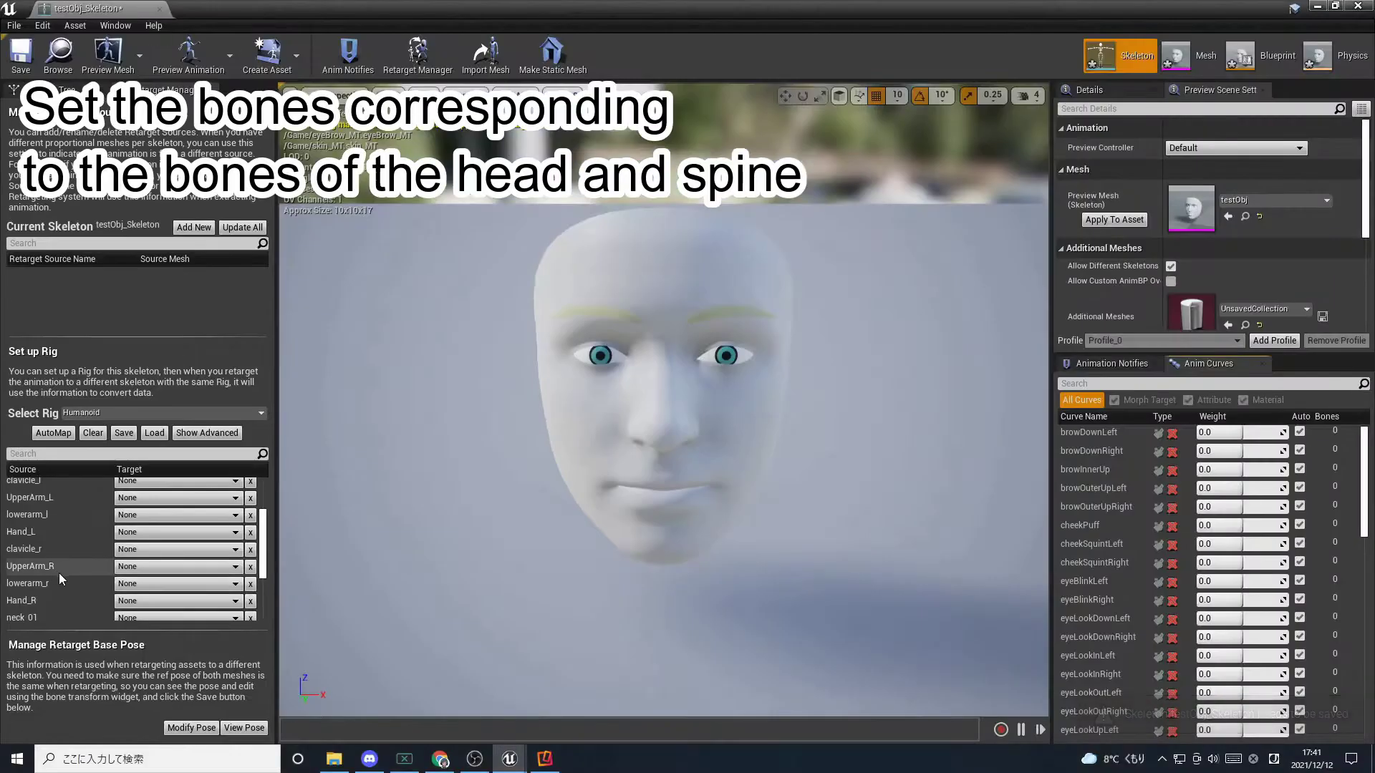
{"action": "scroll", "coordinate": [78, 589], "scroll_direction": "down", "scroll_amount": 2}
{"action": "scroll", "coordinate": [80, 593], "scroll_direction": "down", "scroll_amount": 2}
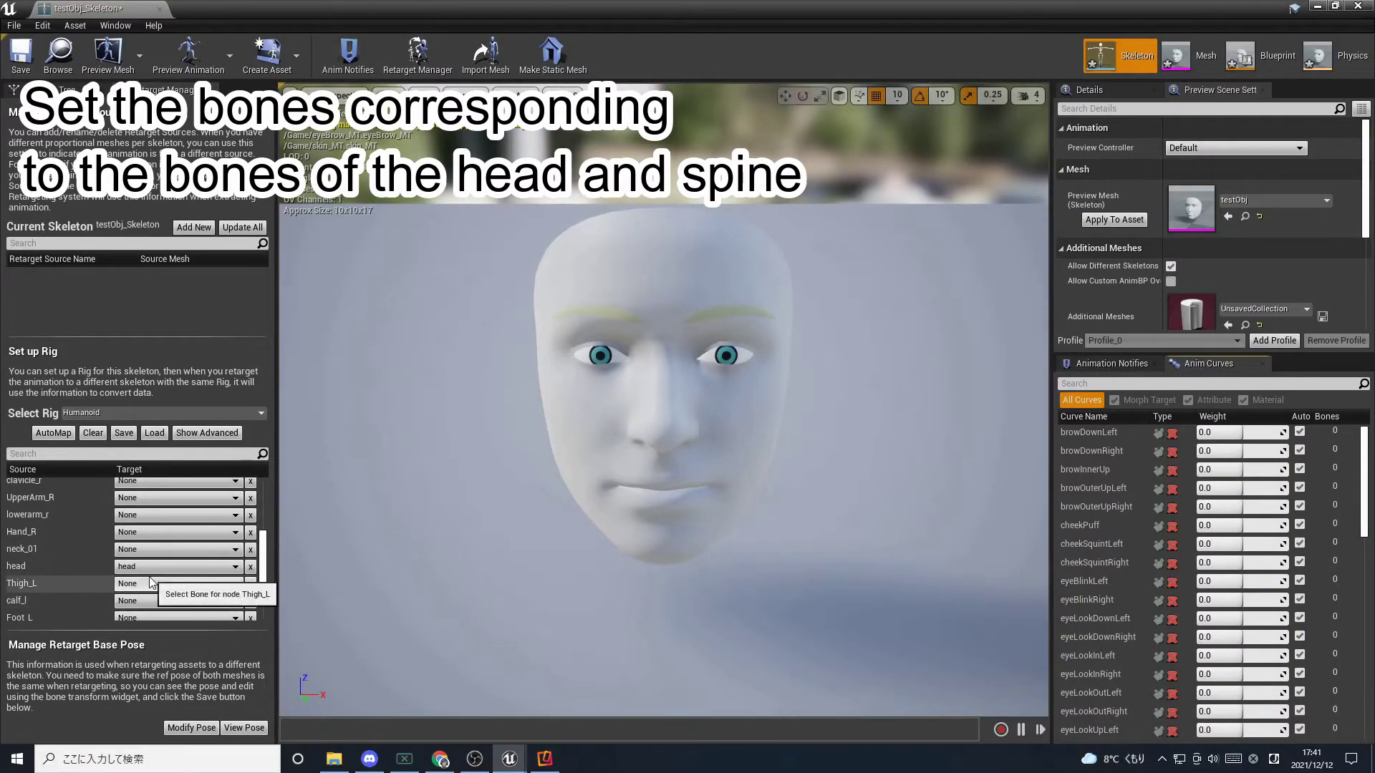
- Map the rig's head row to the head bone
{"action": "left_click", "coordinate": [178, 565]}
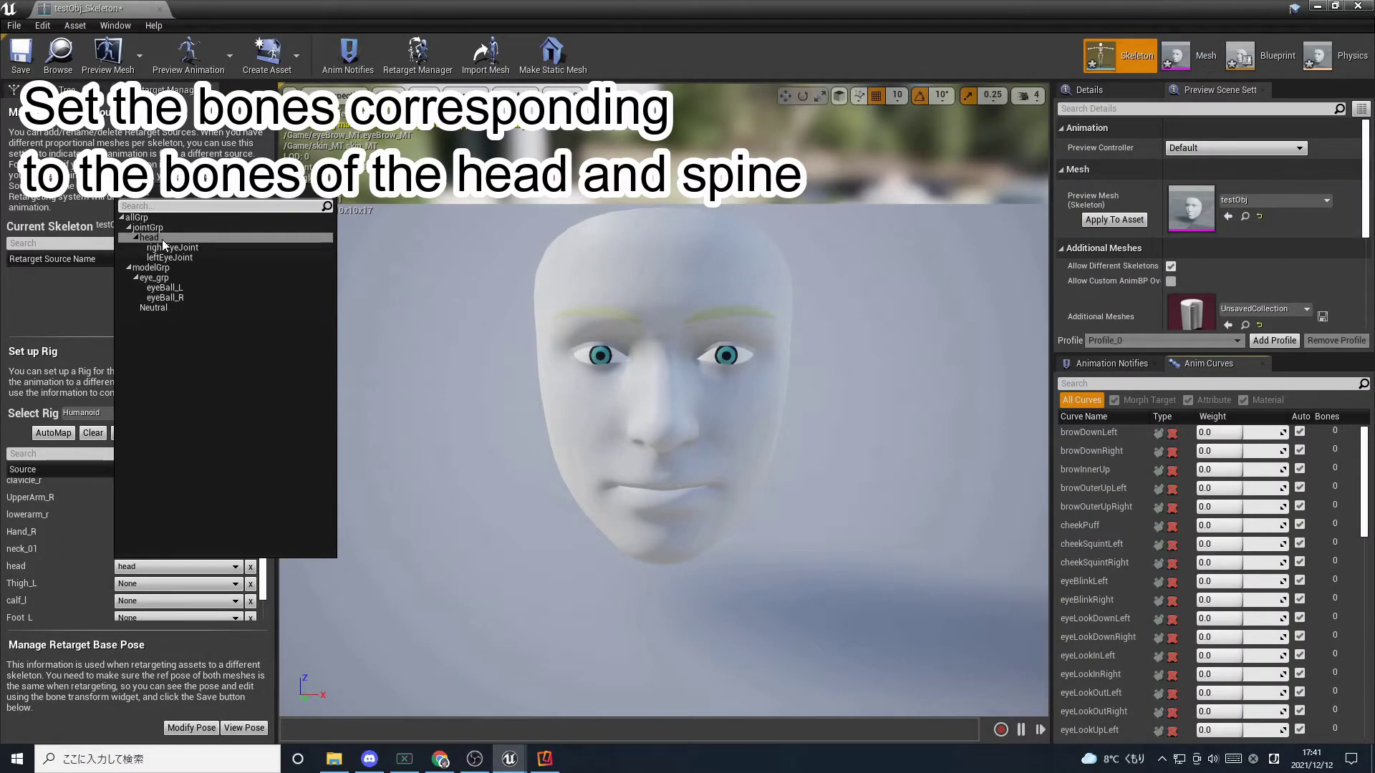
{"action": "left_click", "coordinate": [137, 238]}
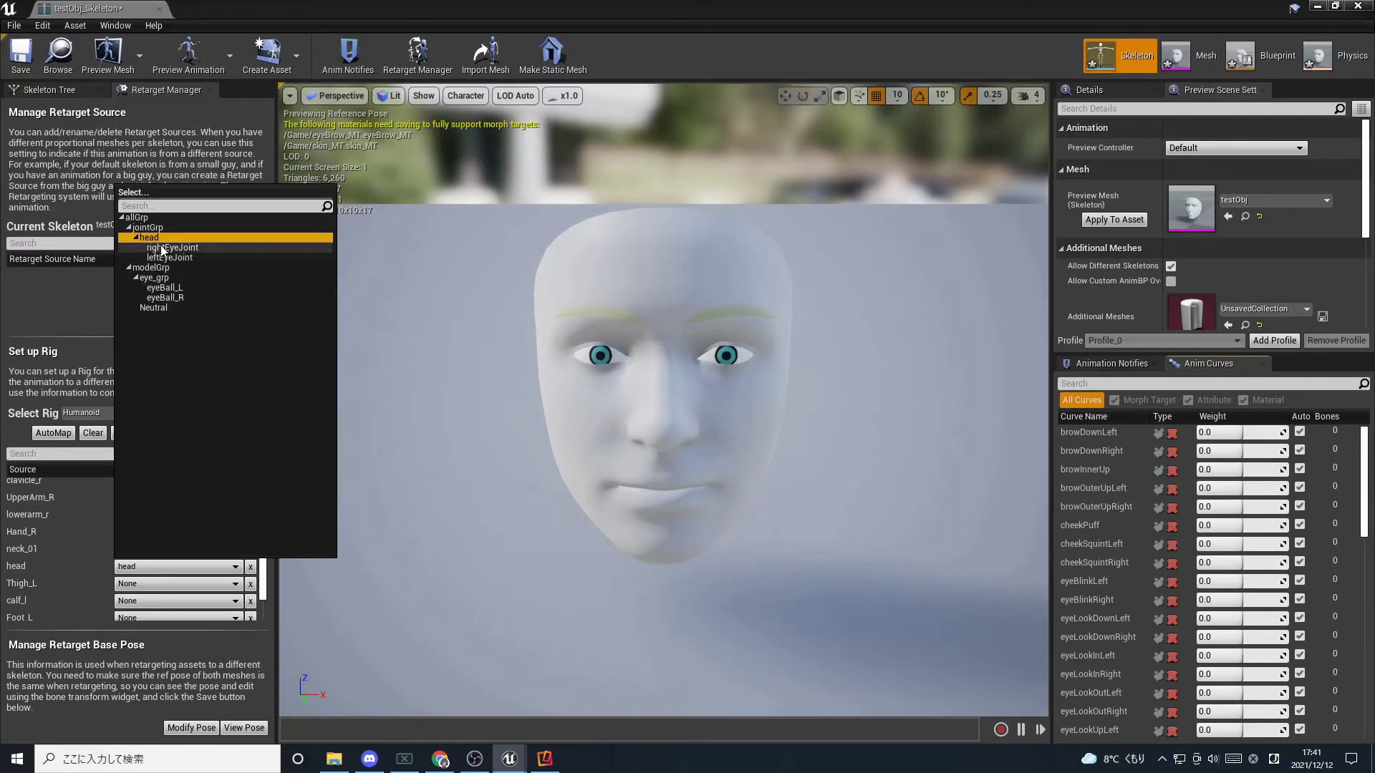
{"action": "left_click", "coordinate": [162, 244]}
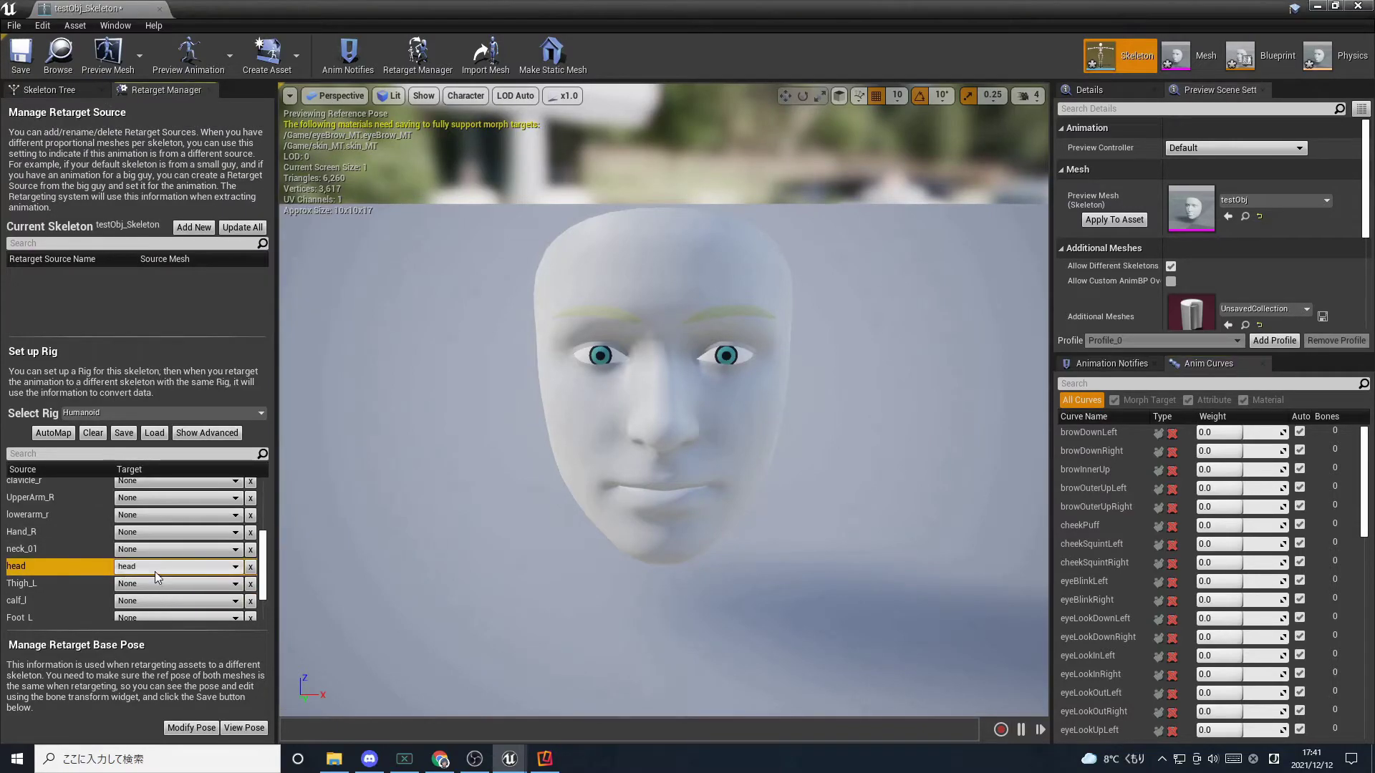
{"action": "scroll", "coordinate": [108, 566], "scroll_direction": "up", "scroll_amount": 2}
{"action": "scroll", "coordinate": [111, 561], "scroll_direction": "up", "scroll_amount": 3}
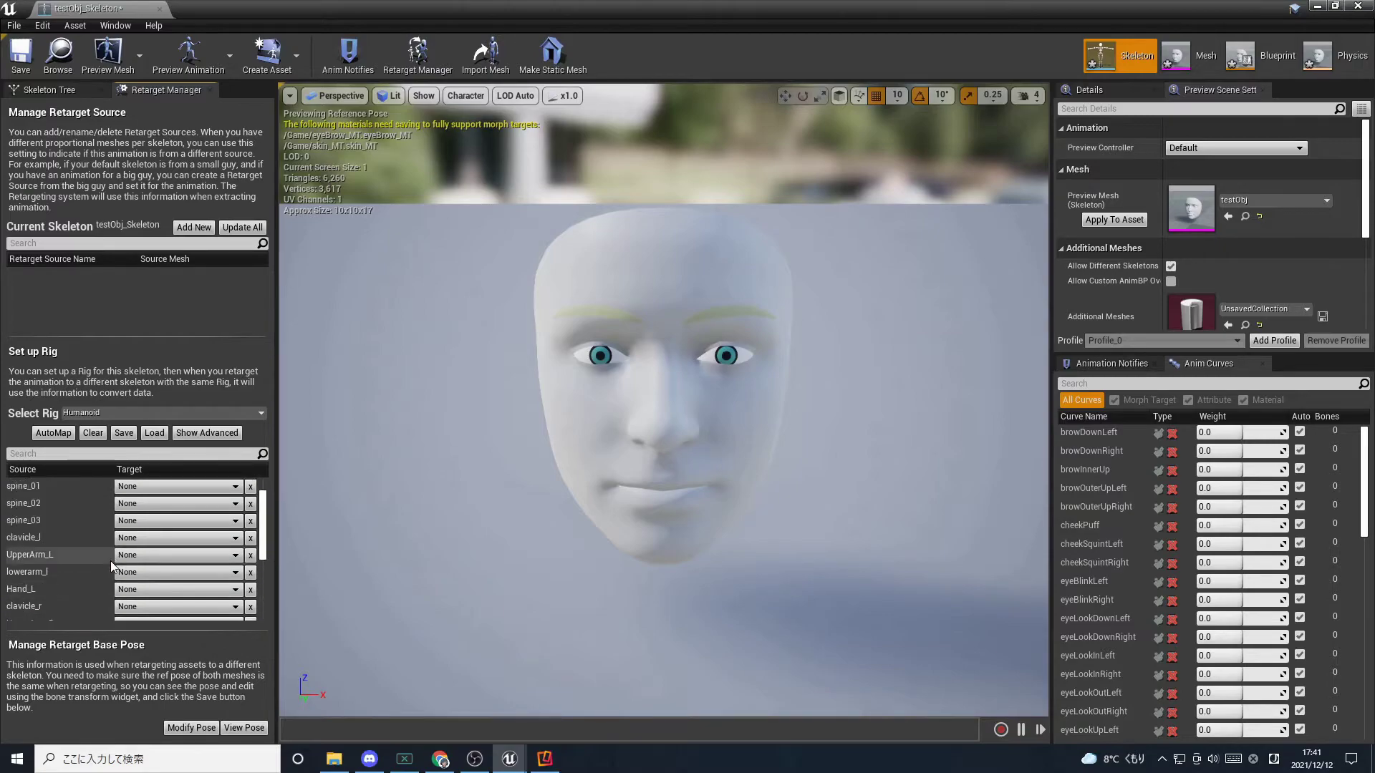
{"action": "scroll", "coordinate": [111, 561], "scroll_direction": "down", "scroll_amount": 2}
{"action": "scroll", "coordinate": [118, 558], "scroll_direction": "up", "scroll_amount": 2}
{"action": "scroll", "coordinate": [123, 556], "scroll_direction": "down", "scroll_amount": 2}
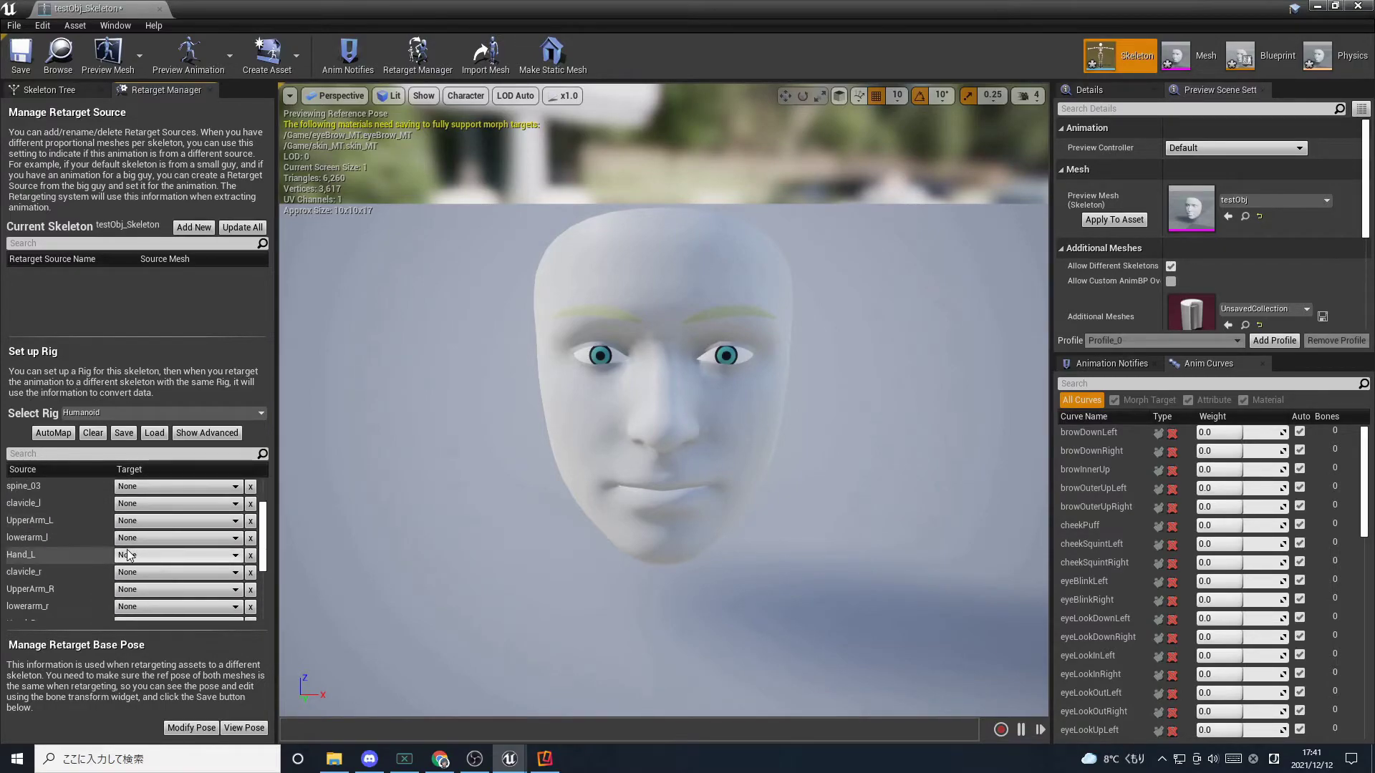
{"action": "scroll", "coordinate": [127, 556], "scroll_direction": "down", "scroll_amount": 3}
{"action": "scroll", "coordinate": [127, 549], "scroll_direction": "down", "scroll_amount": 3}
{"action": "scroll", "coordinate": [127, 549], "scroll_direction": "down", "scroll_amount": 3}
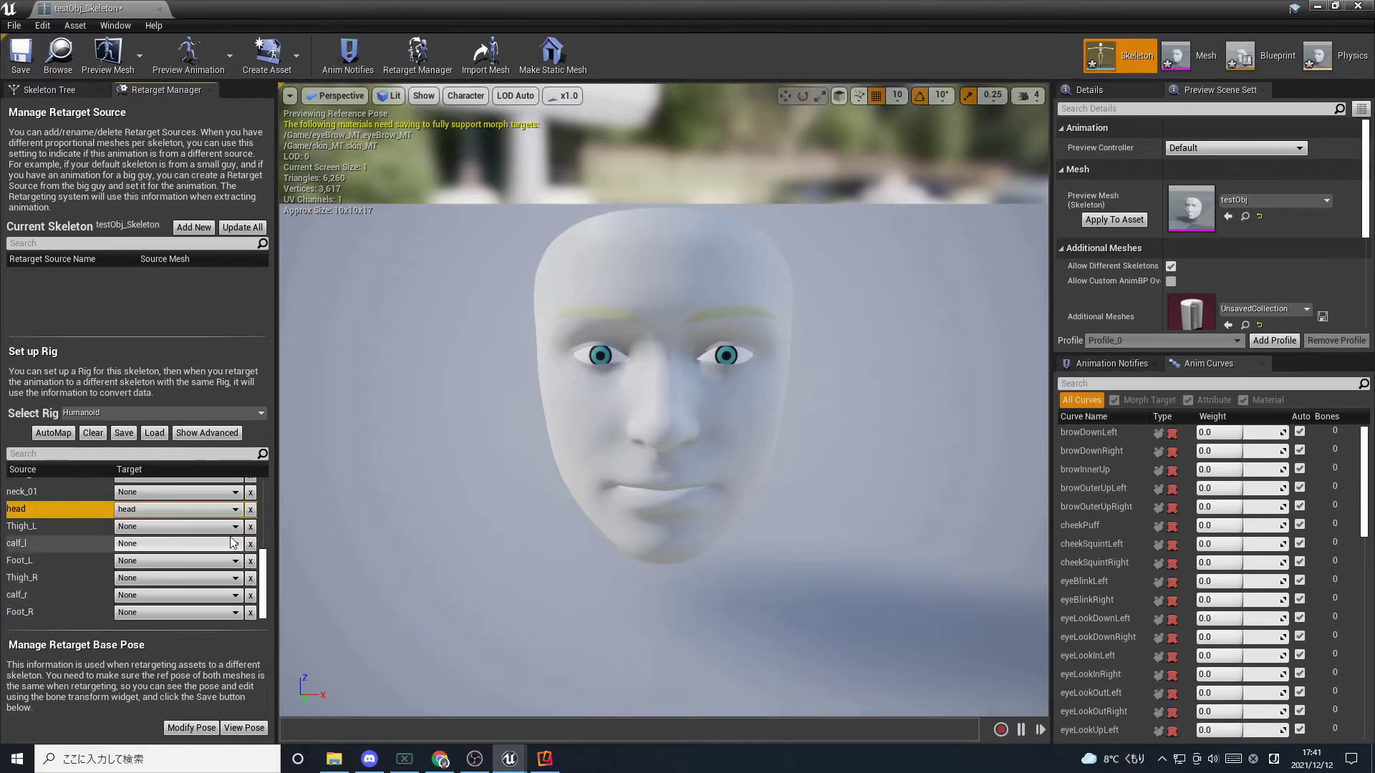
- In the advanced Humanoid bone mappings, target ball_l to leftEyeJoint and ball_r to rightEyeJoint
{"action": "left_click", "coordinate": [207, 432]}
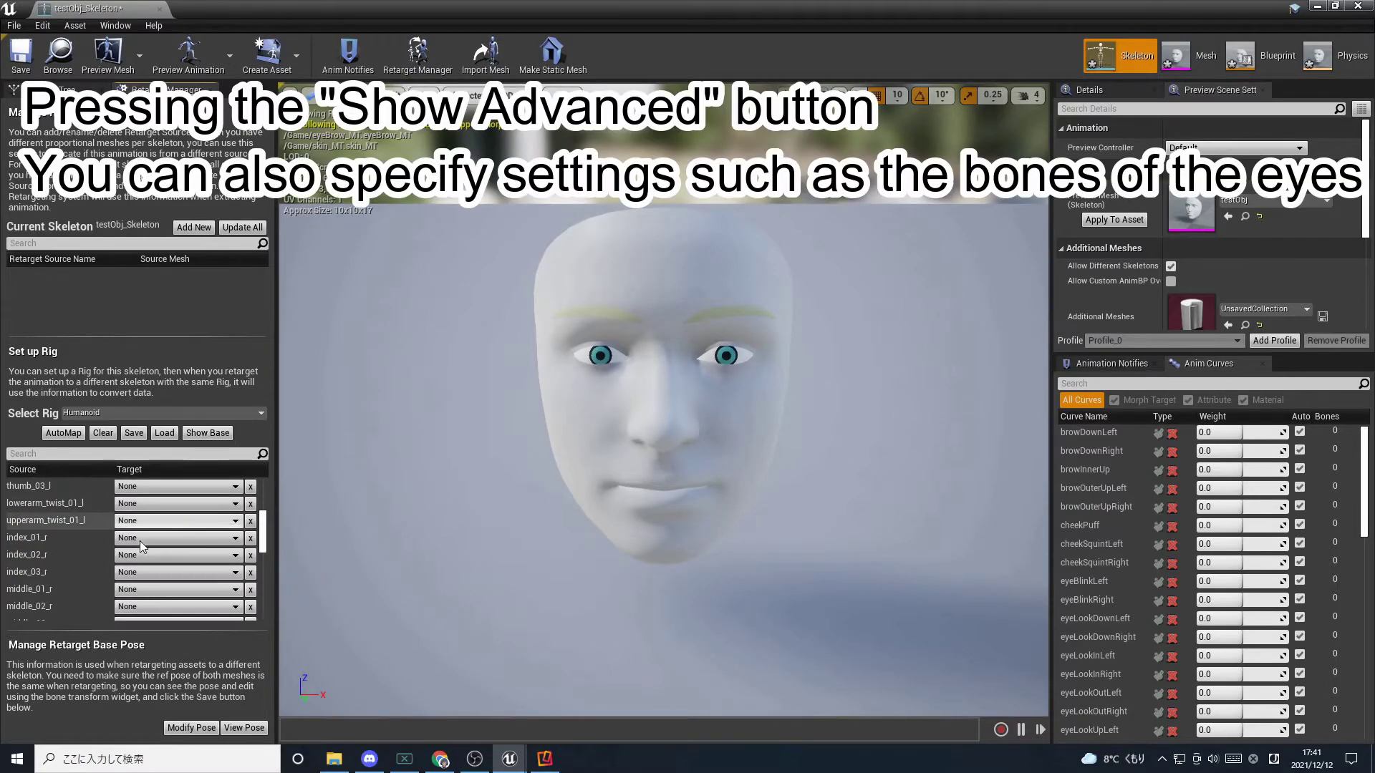
{"action": "scroll", "coordinate": [140, 540], "scroll_direction": "down", "scroll_amount": 5}
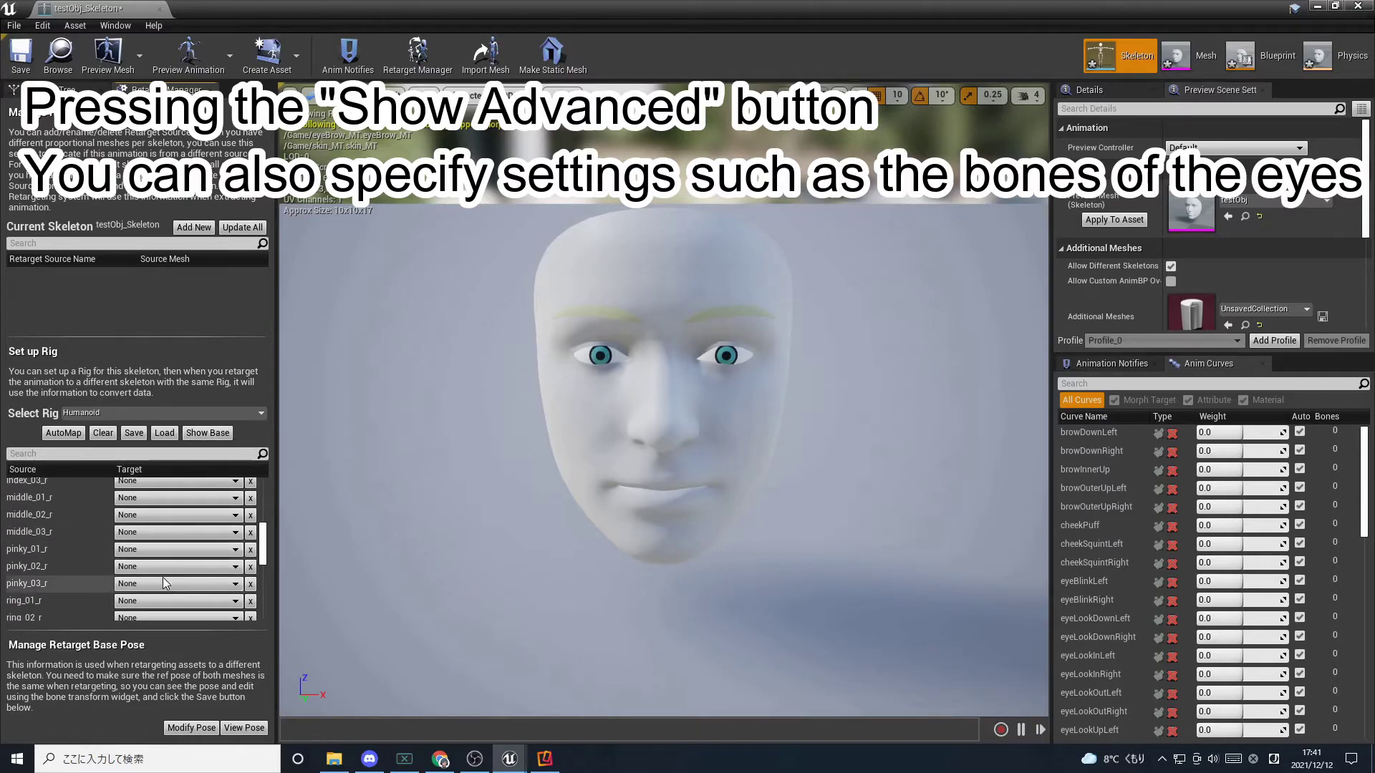
{"action": "scroll", "coordinate": [139, 601], "scroll_direction": "down", "scroll_amount": 3}
{"action": "scroll", "coordinate": [139, 605], "scroll_direction": "down", "scroll_amount": 3}
{"action": "scroll", "coordinate": [140, 602], "scroll_direction": "down", "scroll_amount": 3}
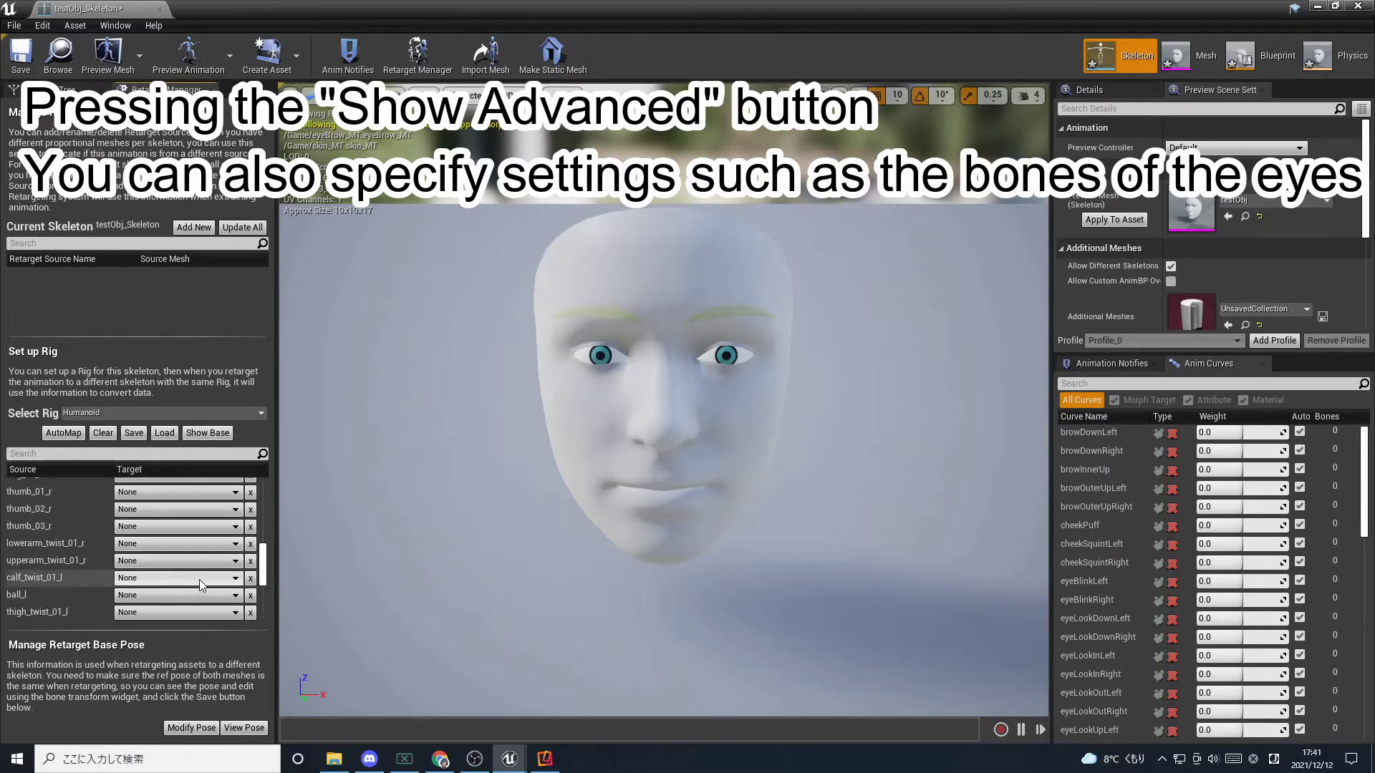
{"action": "scroll", "coordinate": [140, 602], "scroll_direction": "down", "scroll_amount": 2}
{"action": "mouse_move", "coordinate": [259, 558]}
{"action": "left_mouse_down"}
{"action": "mouse_move", "coordinate": [259, 610]}
{"action": "mouse_move", "coordinate": [261, 503]}
{"action": "left_mouse_up"}
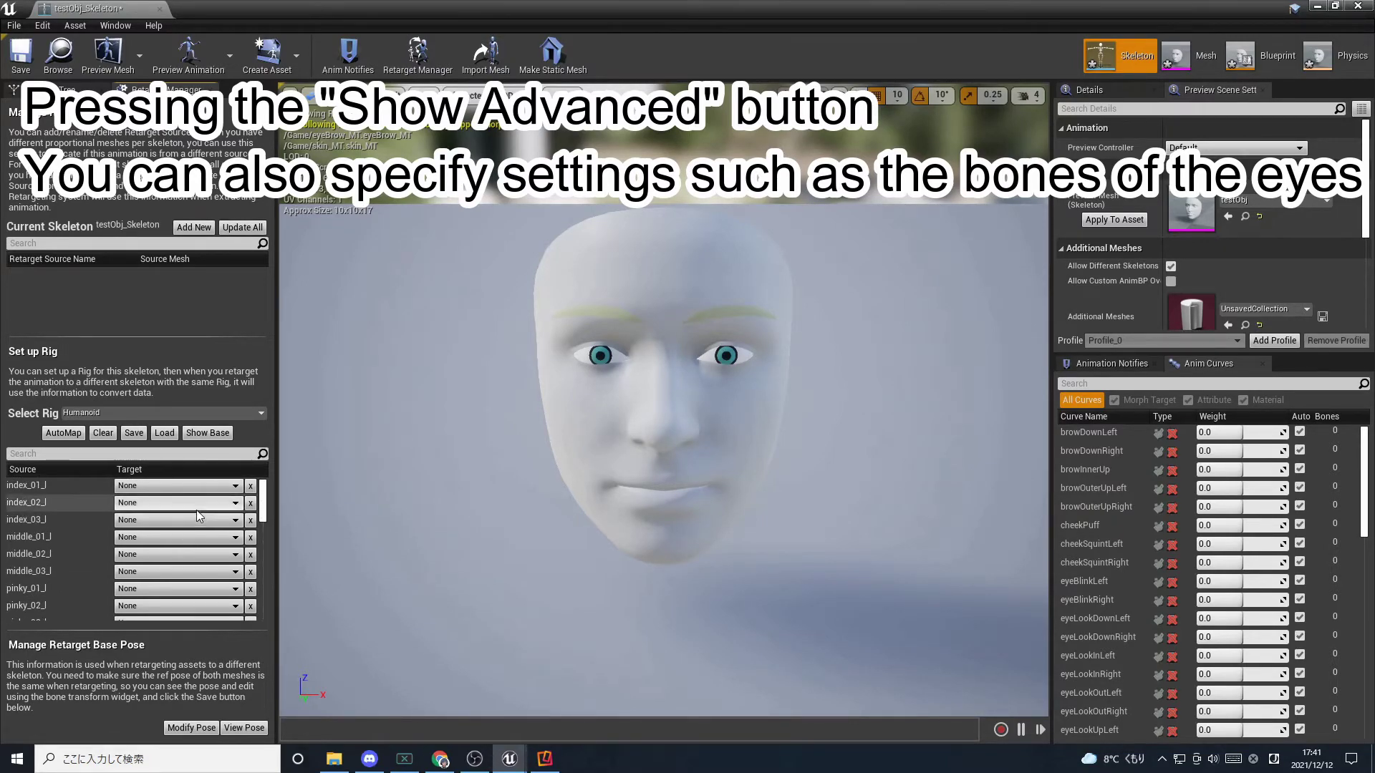
{"action": "scroll", "coordinate": [193, 511], "scroll_direction": "down", "scroll_amount": 3}
{"action": "scroll", "coordinate": [178, 504], "scroll_direction": "down", "scroll_amount": 2}
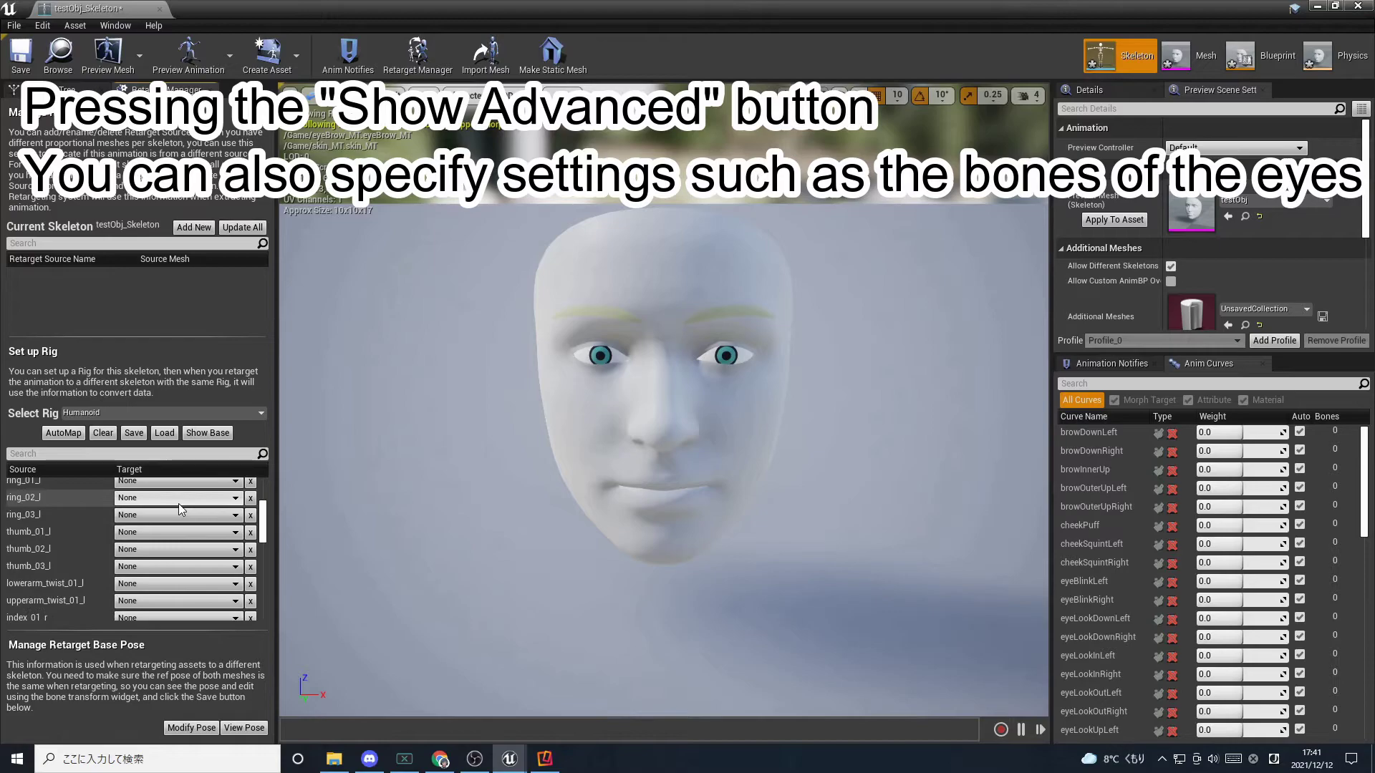
{"action": "scroll", "coordinate": [178, 504], "scroll_direction": "down", "scroll_amount": 3}
{"action": "scroll", "coordinate": [179, 503], "scroll_direction": "down", "scroll_amount": 3}
{"action": "scroll", "coordinate": [178, 504], "scroll_direction": "down", "scroll_amount": 3}
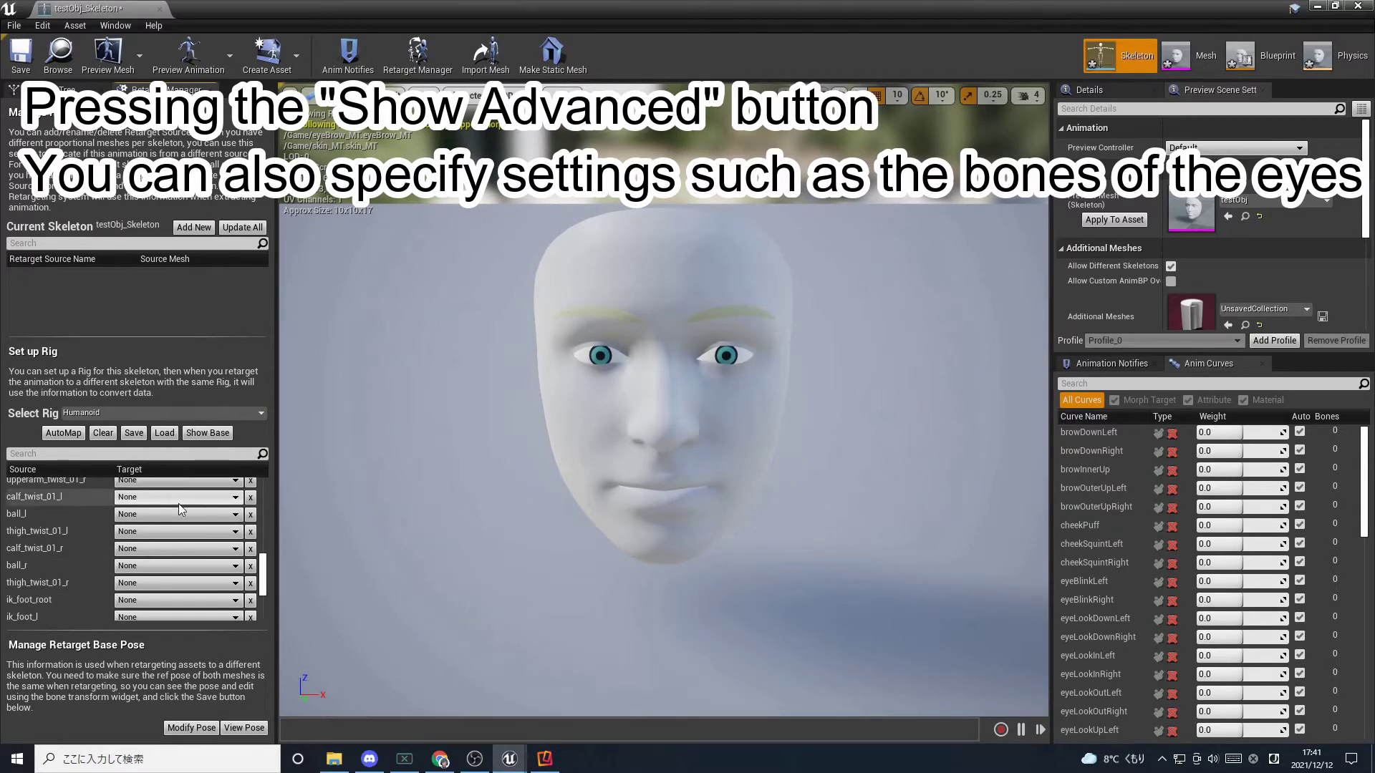
{"action": "scroll", "coordinate": [178, 504], "scroll_direction": "down", "scroll_amount": 2}
{"action": "left_click", "coordinate": [178, 513]}
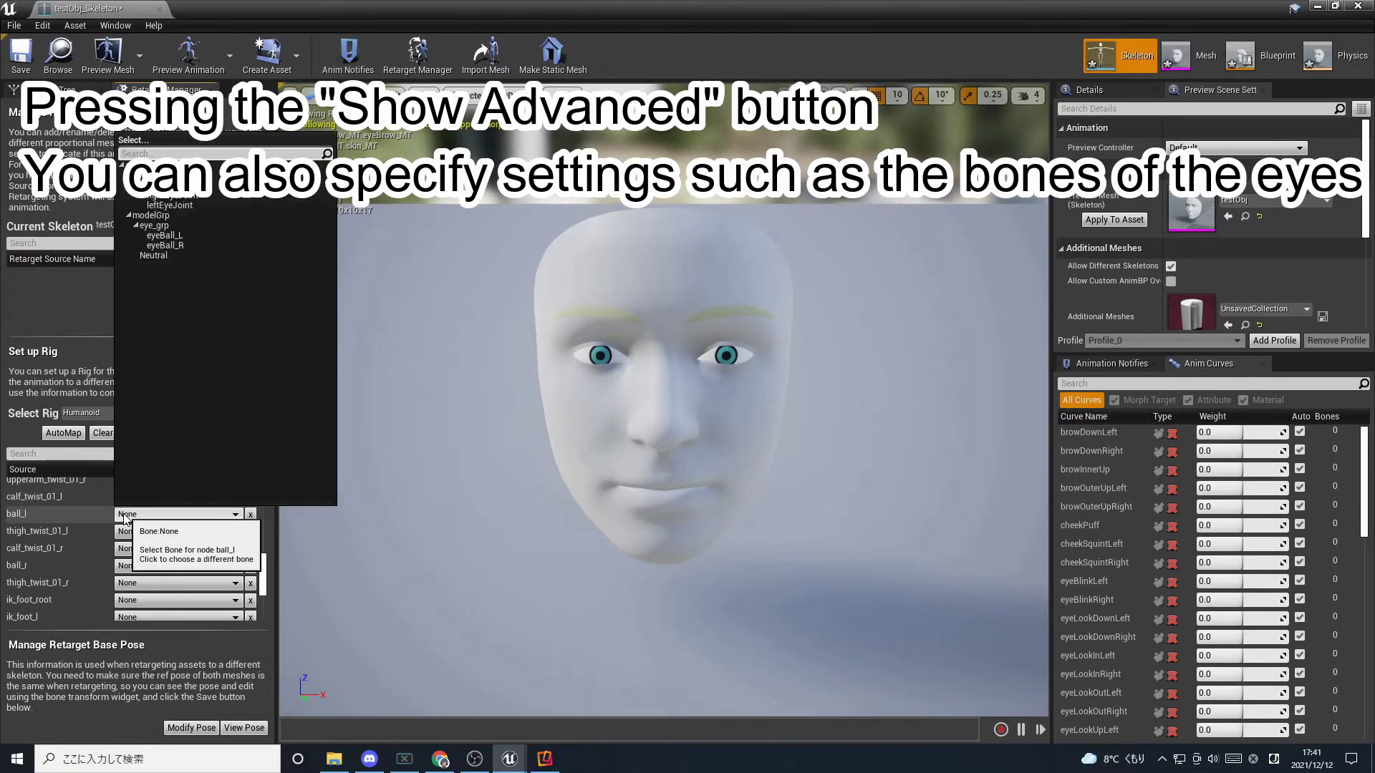
{"action": "left_click", "coordinate": [167, 209]}
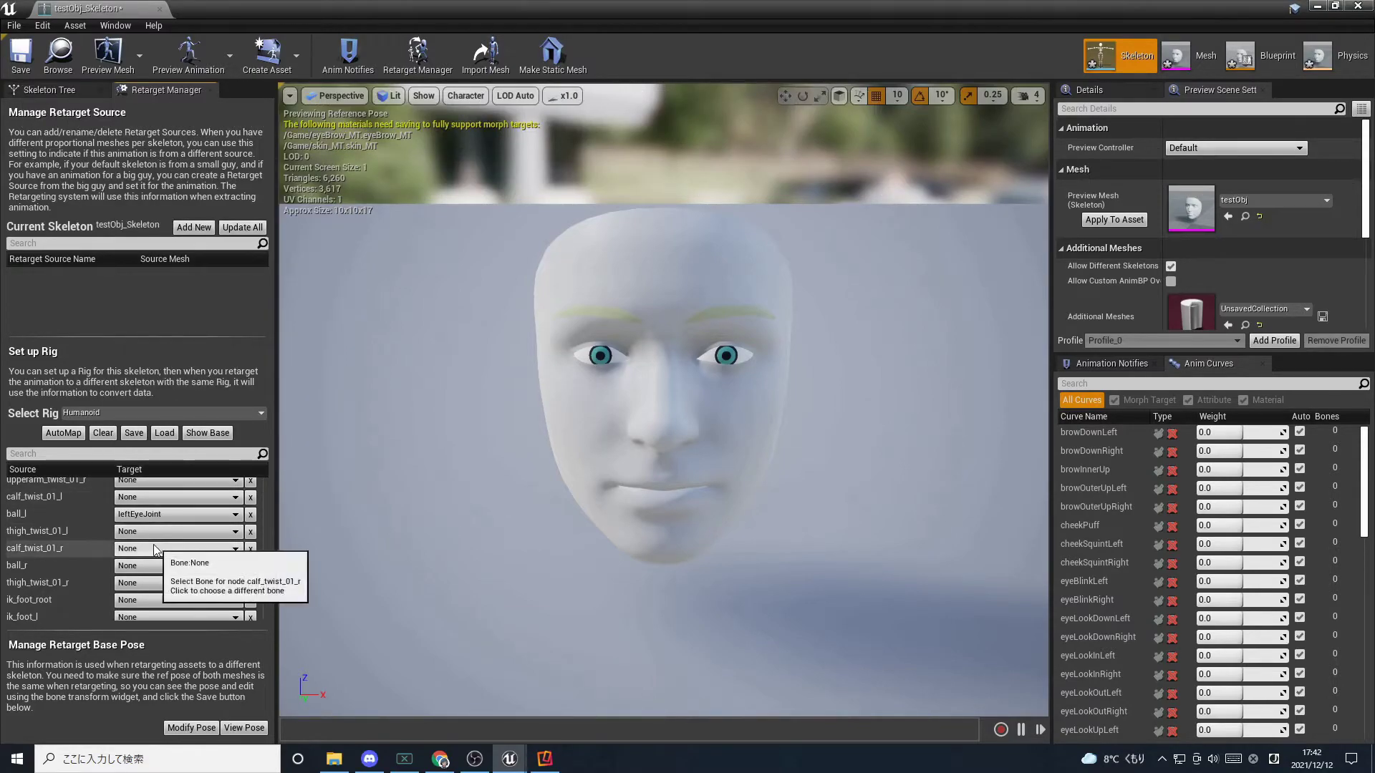
{"action": "left_click", "coordinate": [178, 565]}
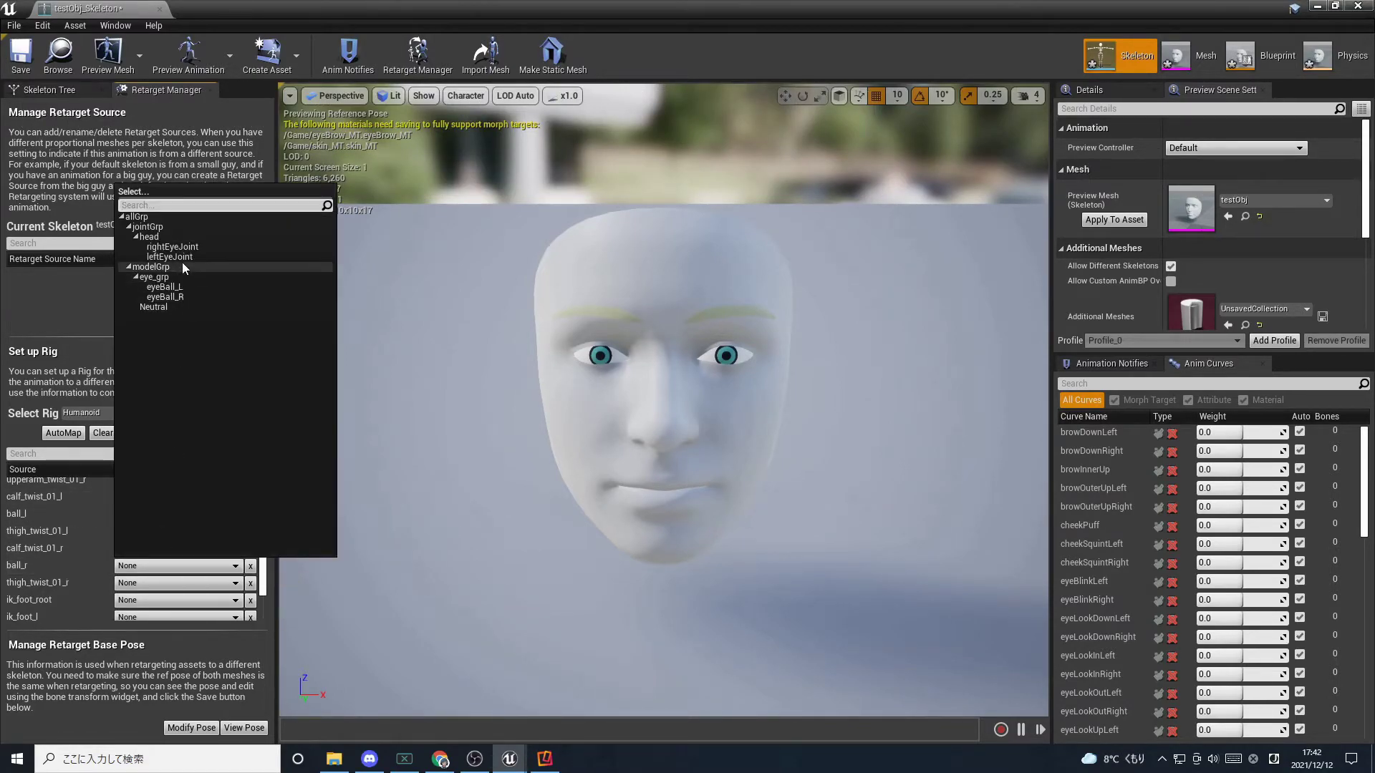
{"action": "left_click", "coordinate": [172, 247]}
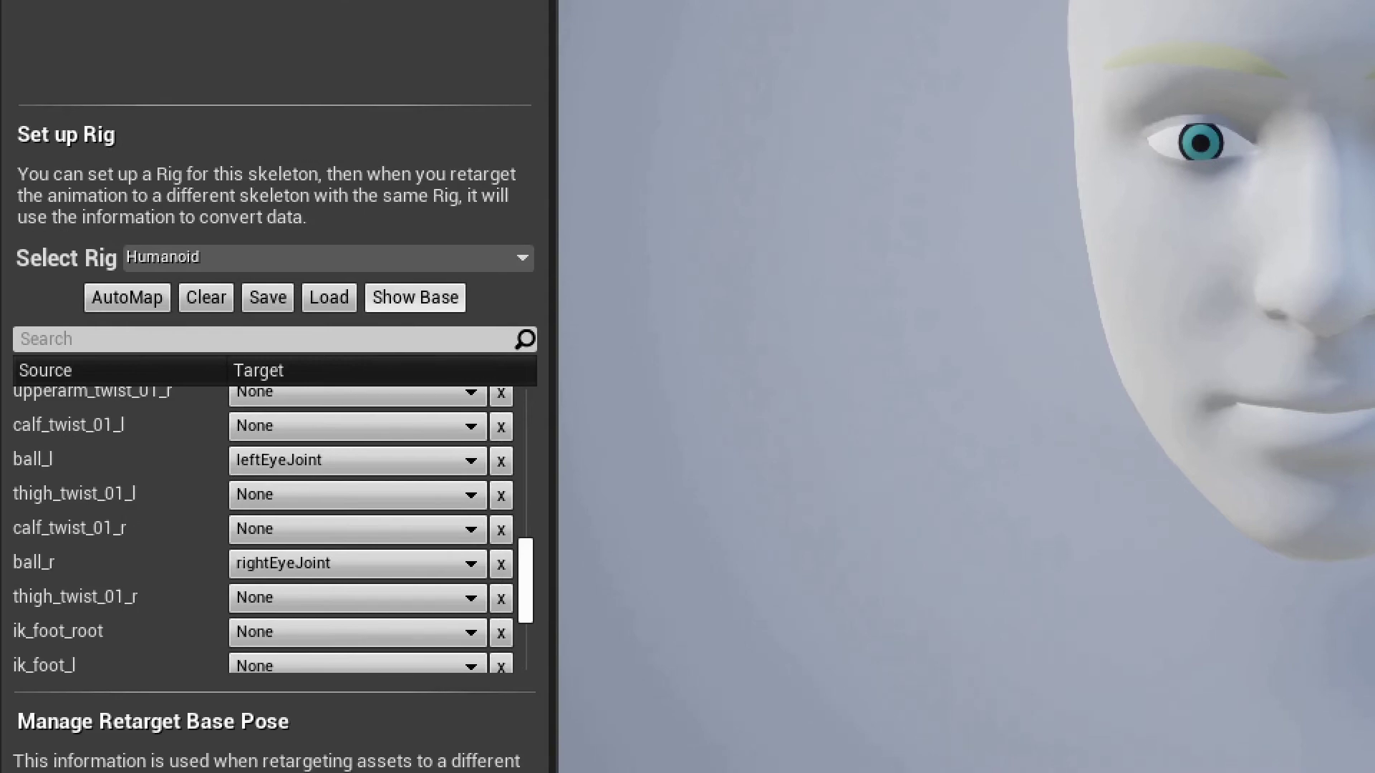